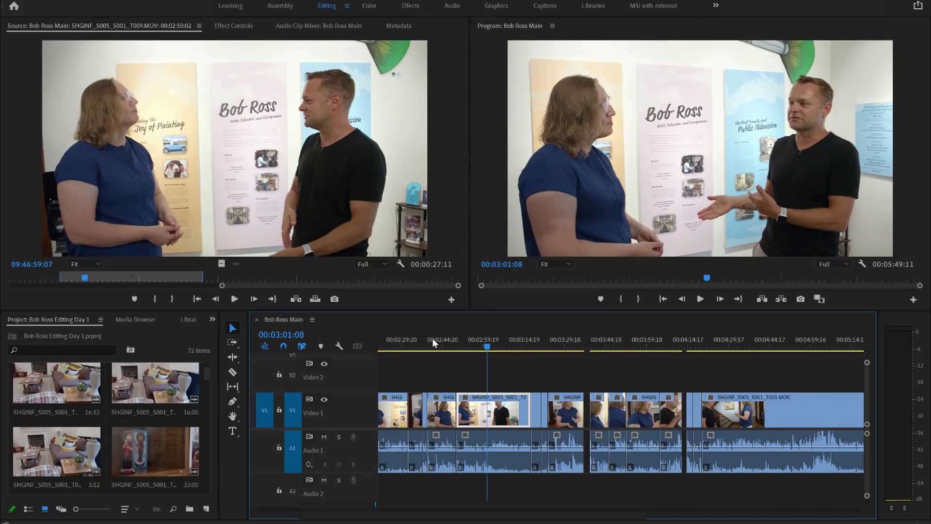
Replay the interview from an earlier moment with the playback volume turned up.
left_click(417, 338)
key("space")
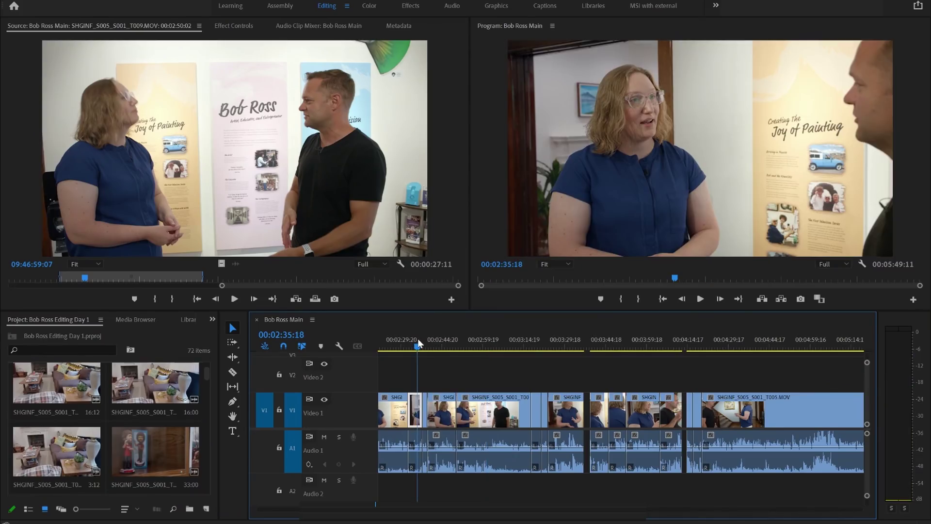
key("space")
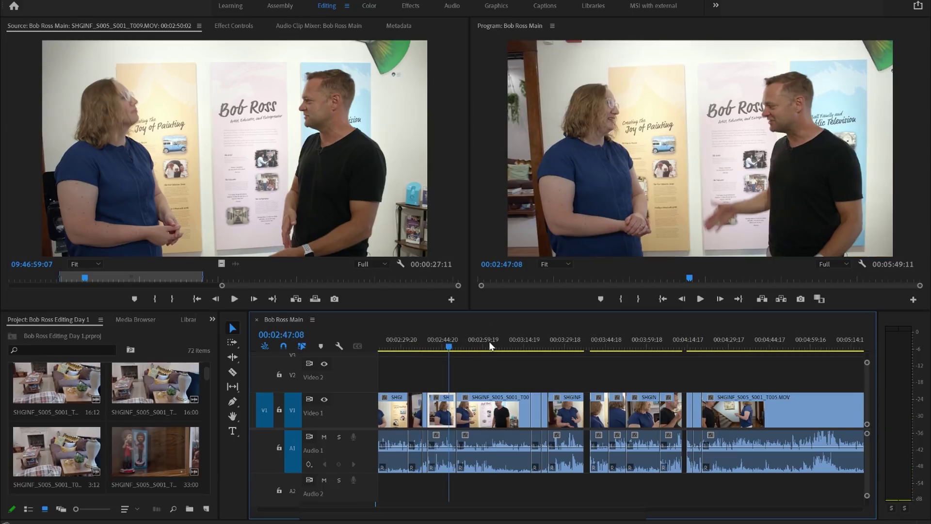
key("space")
key("XF86AudioRaiseVolume")
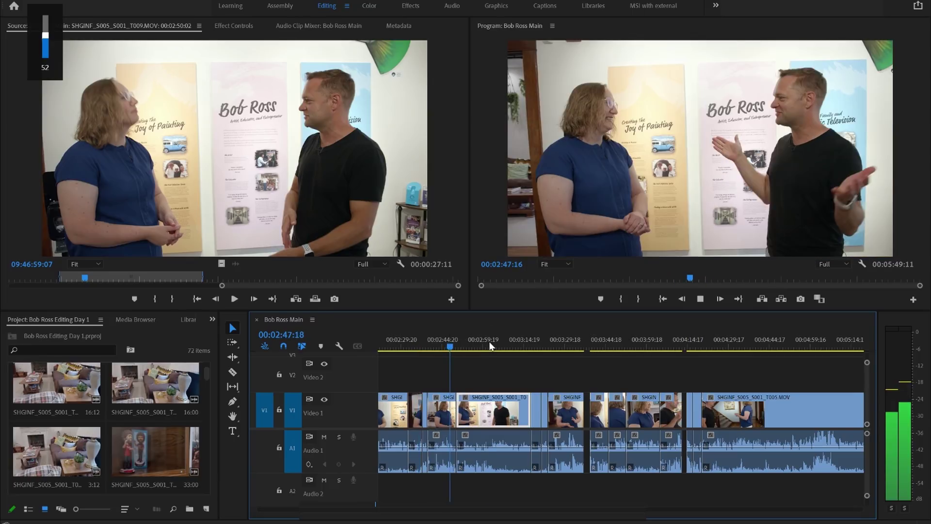
key("space")
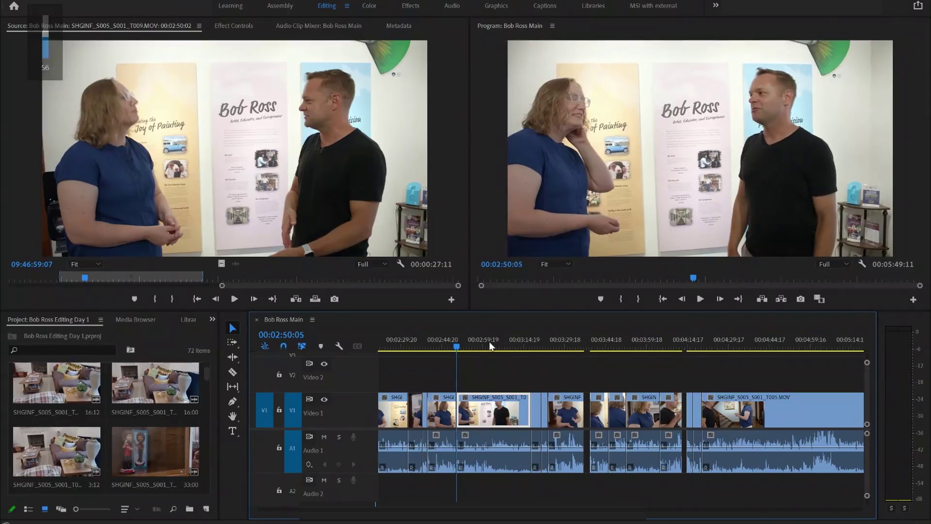
Zoom the timeline out and play the sequence from near its start.
key("minus")
key("minus")
mouse_move(491, 346)
left_mouse_down()
mouse_move(386, 340)
mouse_move(596, 333)
mouse_move(563, 333)
left_mouse_up()
key("space")
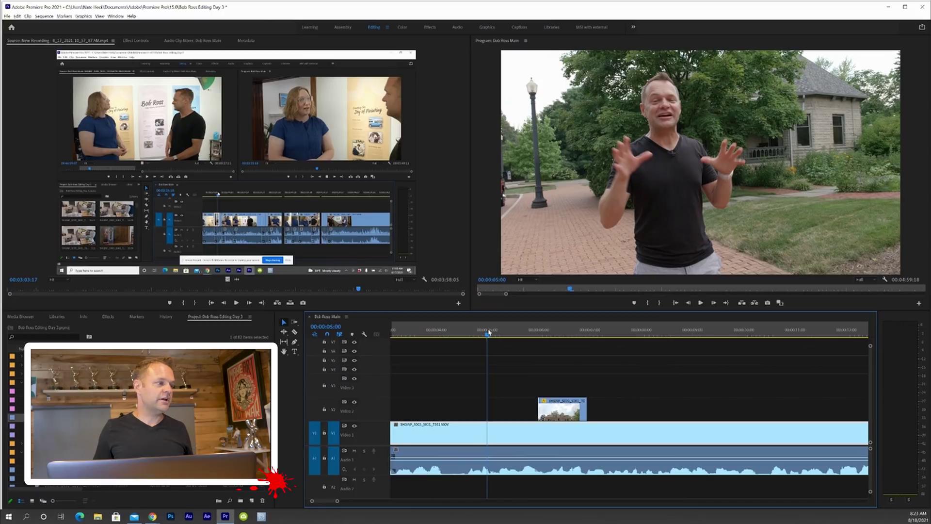
Preview the intro starting from the house shot.
left_click(553, 335)
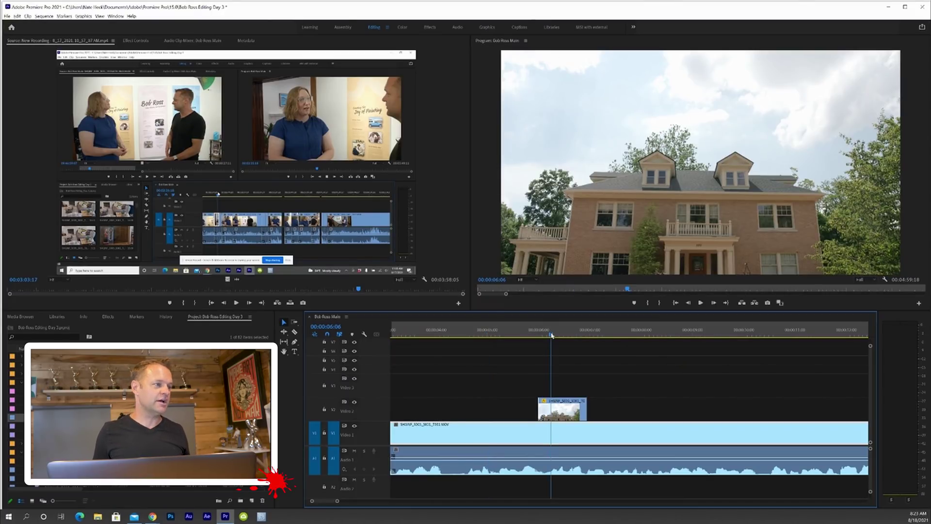
key("space")
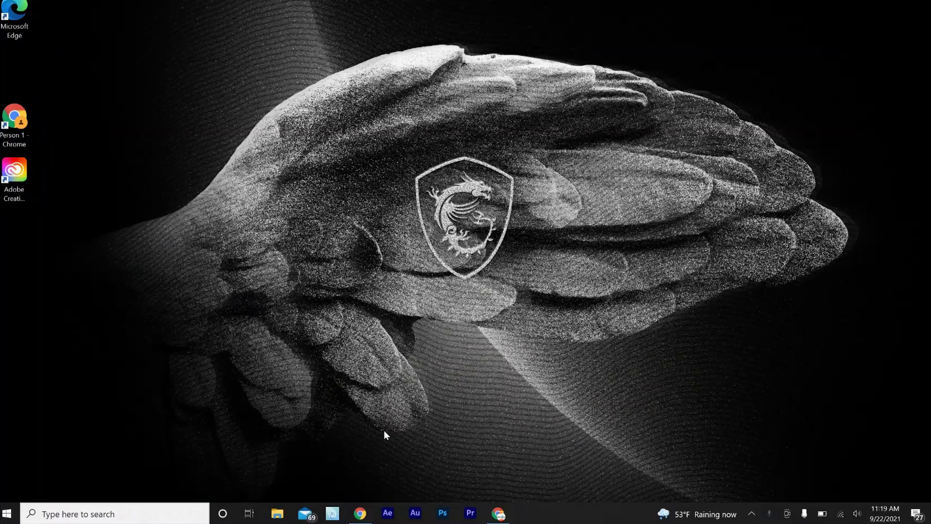
Open the MSI Center utility from the taskbar.
left_click(333, 515)
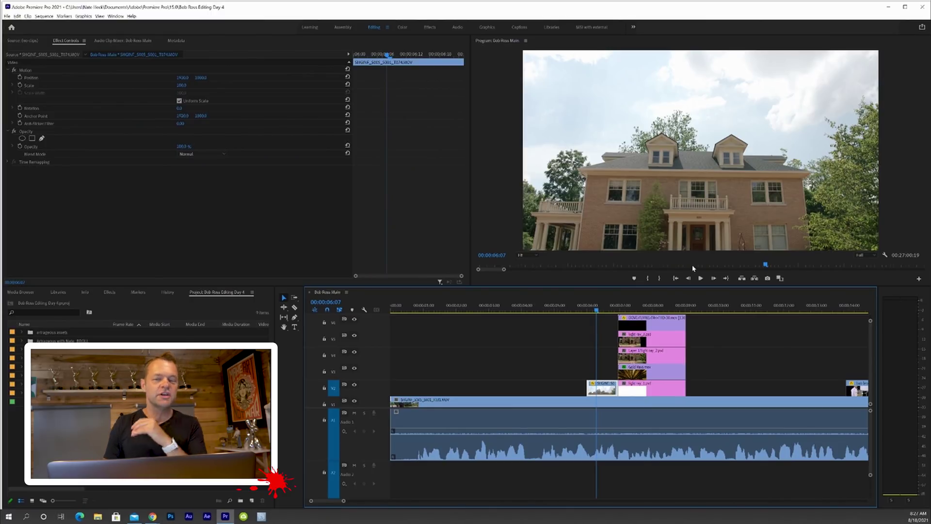
left_click(648, 311)
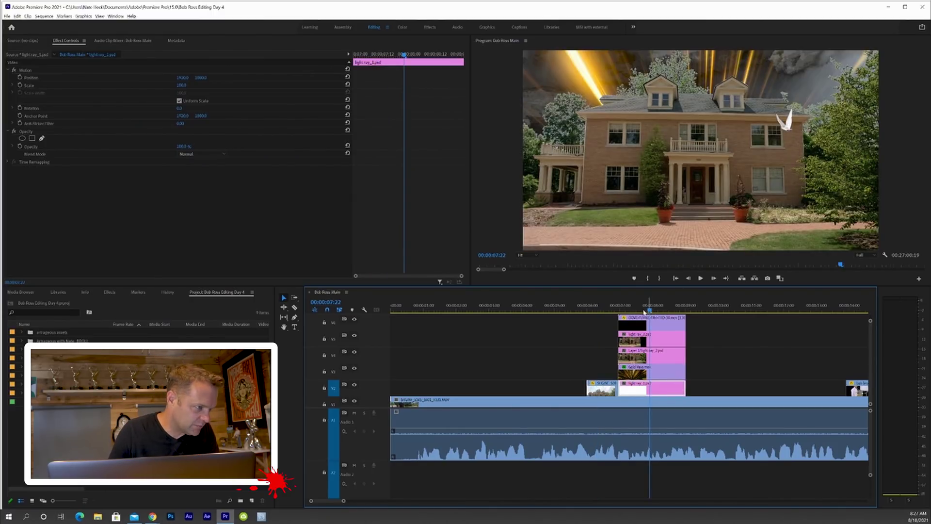
left_click(639, 328)
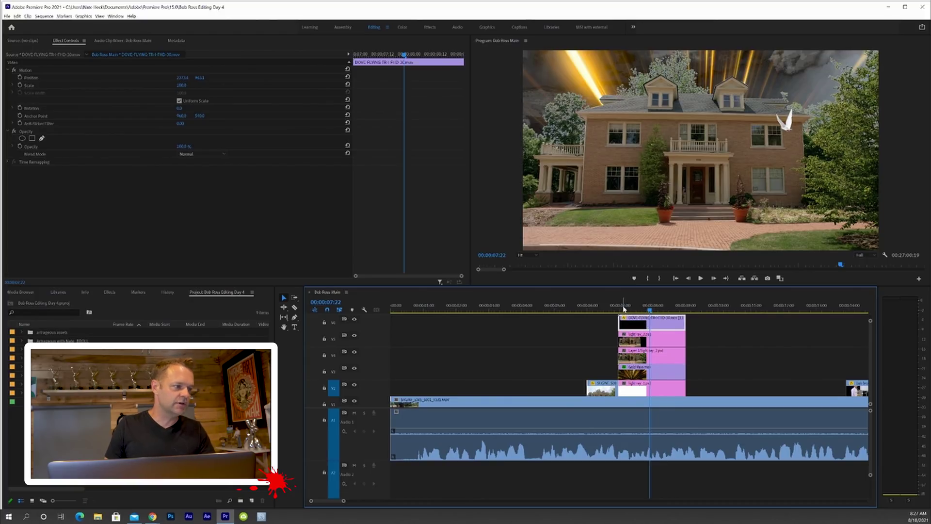
left_click(645, 307)
left_click(664, 341)
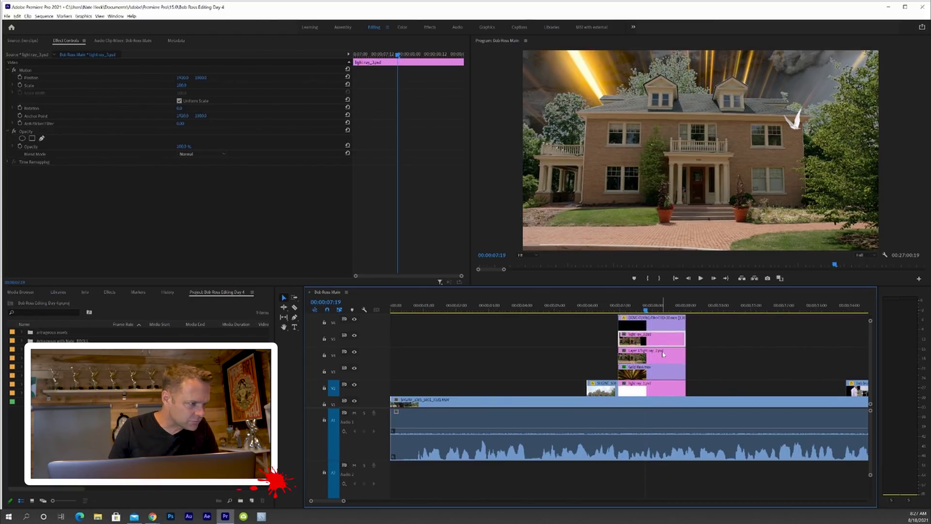
left_click(664, 355)
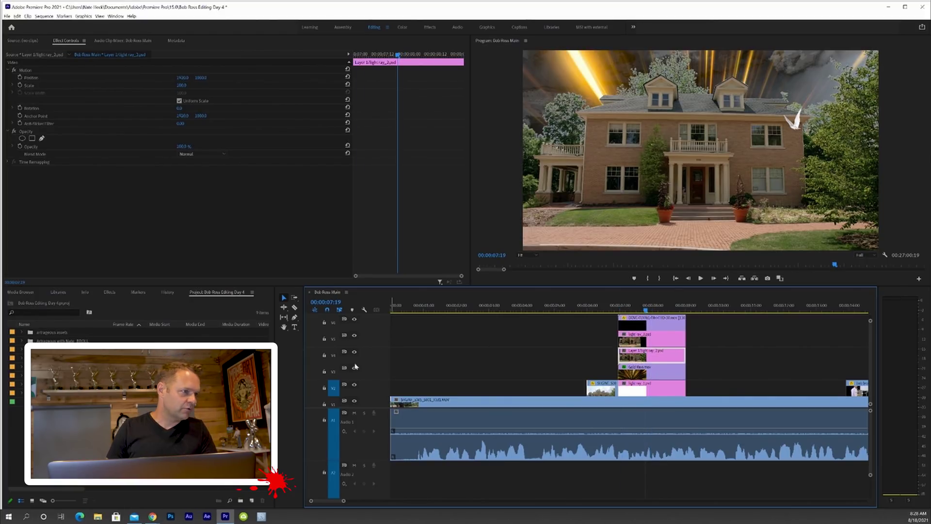
left_click(355, 368)
left_click(354, 369)
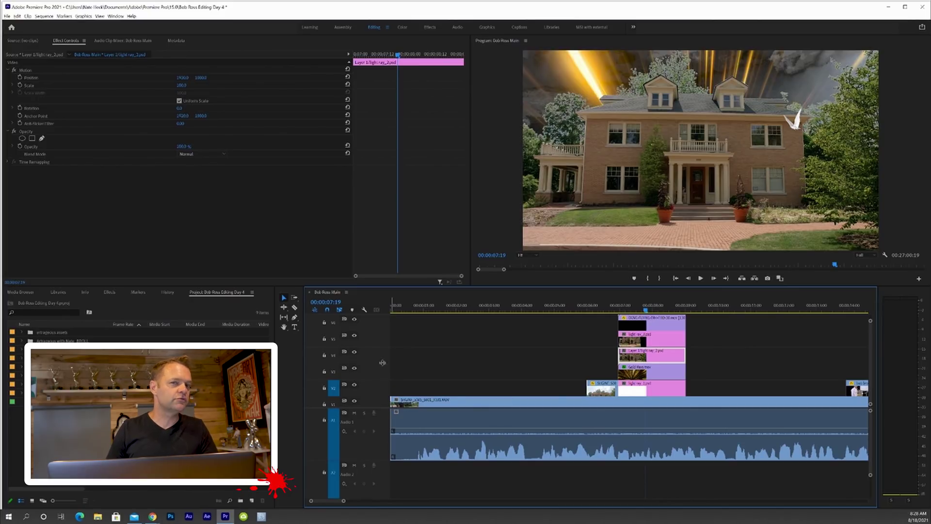
left_click(665, 370)
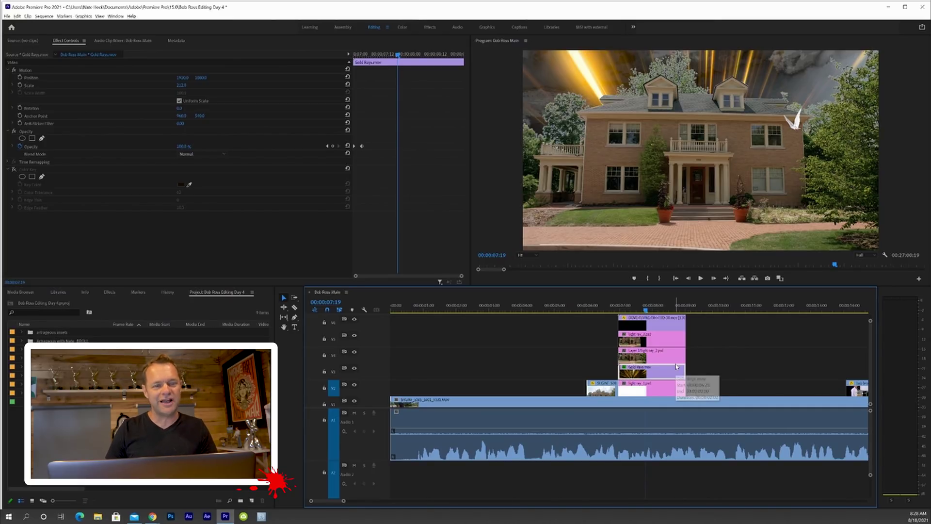
left_click_drag(650, 306, 597, 307)
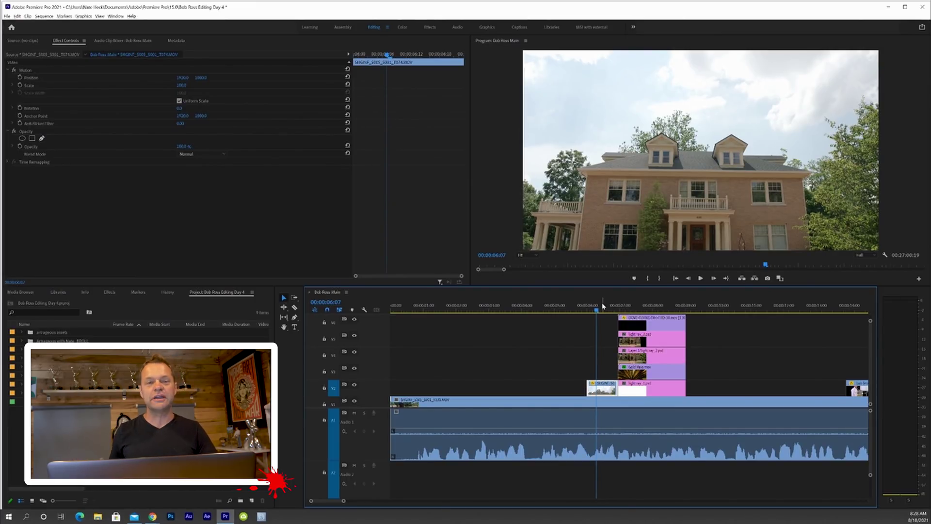
key("space")
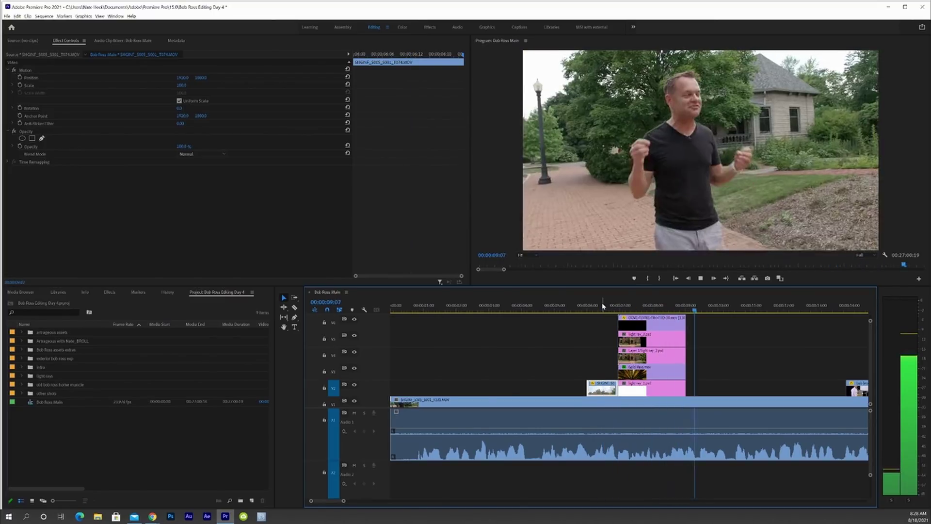
mouse_move(603, 305)
left_mouse_down()
mouse_move(626, 305)
mouse_move(616, 306)
left_mouse_up()
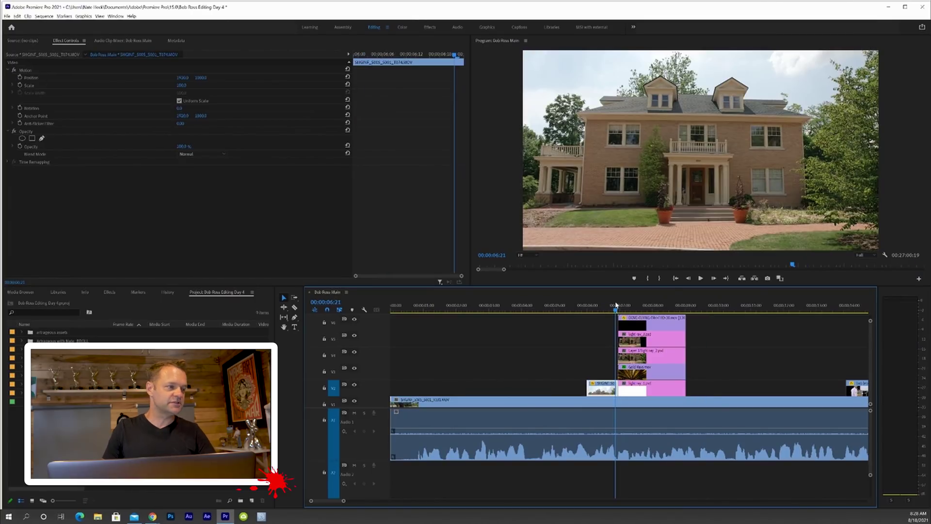
key("space")
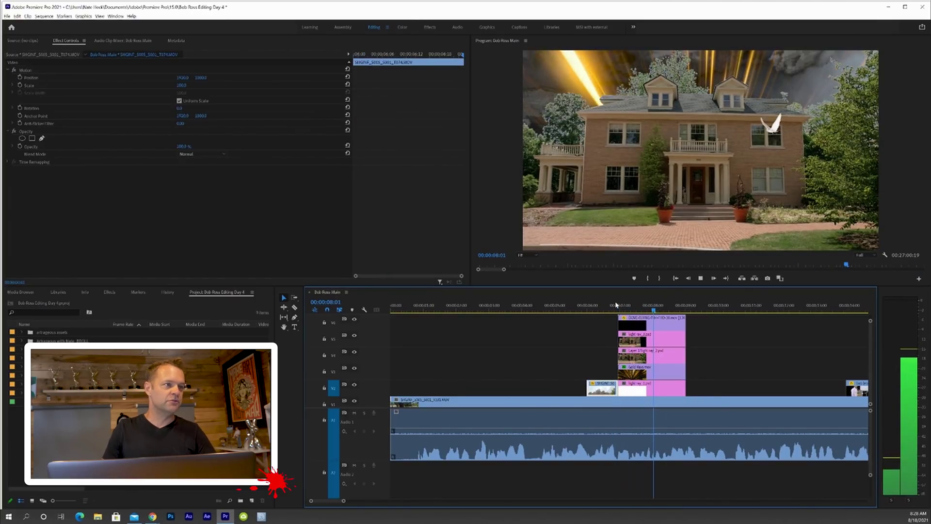
left_click(676, 306)
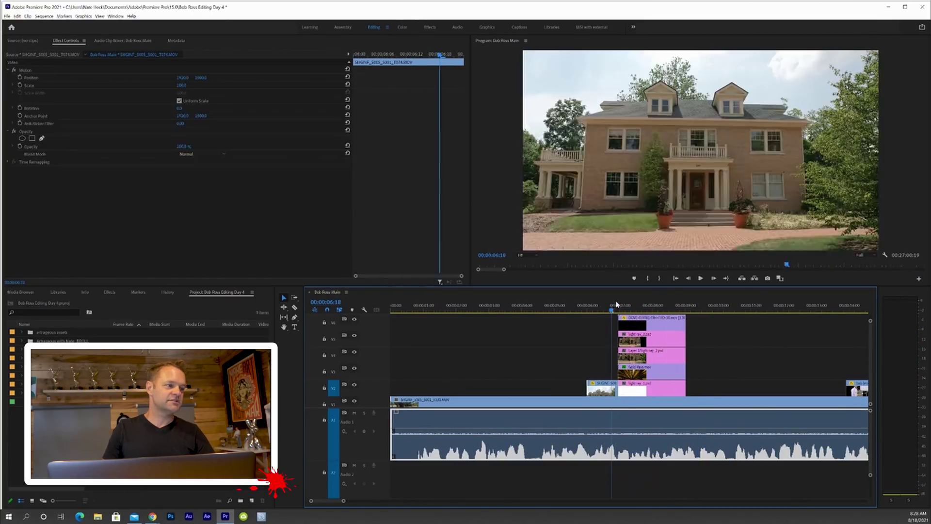
left_click_drag(679, 302, 633, 302)
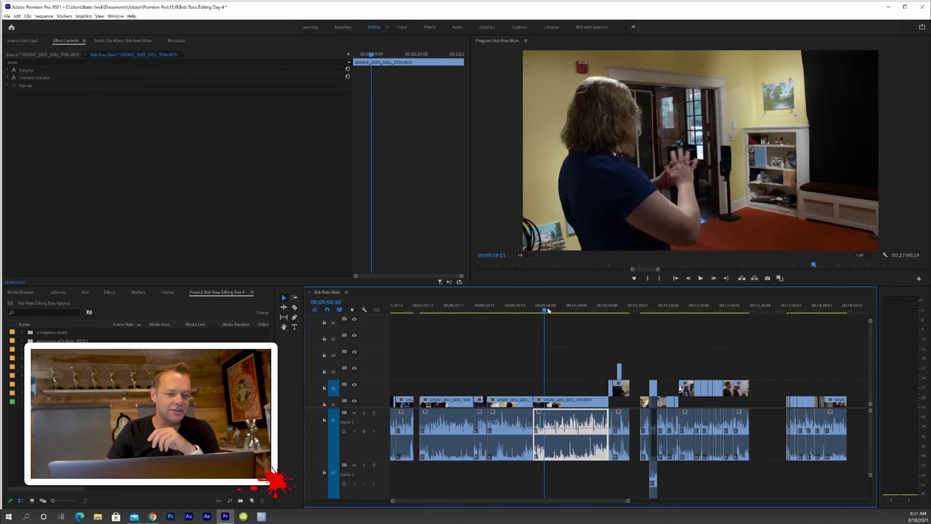
Scrub forward through the interview footage on the timeline.
left_click_drag(548, 311, 558, 309)
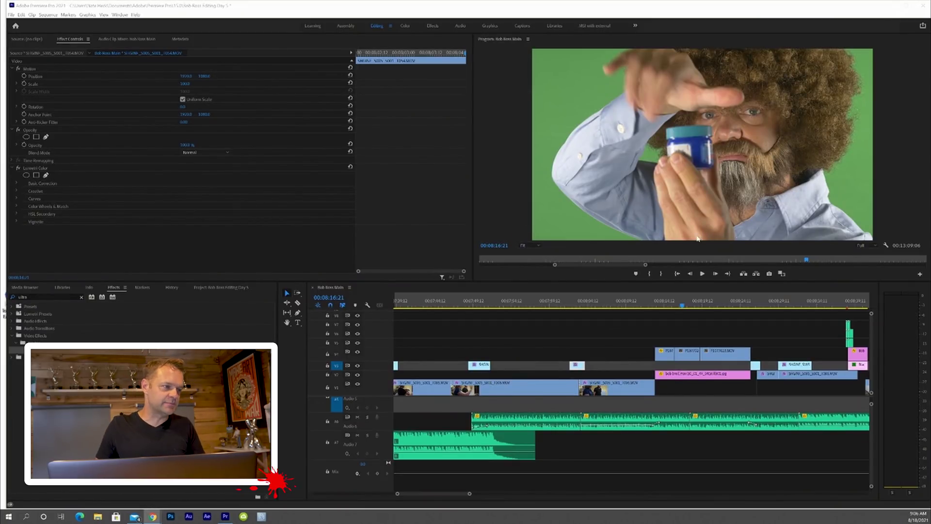
On the green-screen actor clip, start a freeform opacity mask down the actor's left side.
left_click(665, 301)
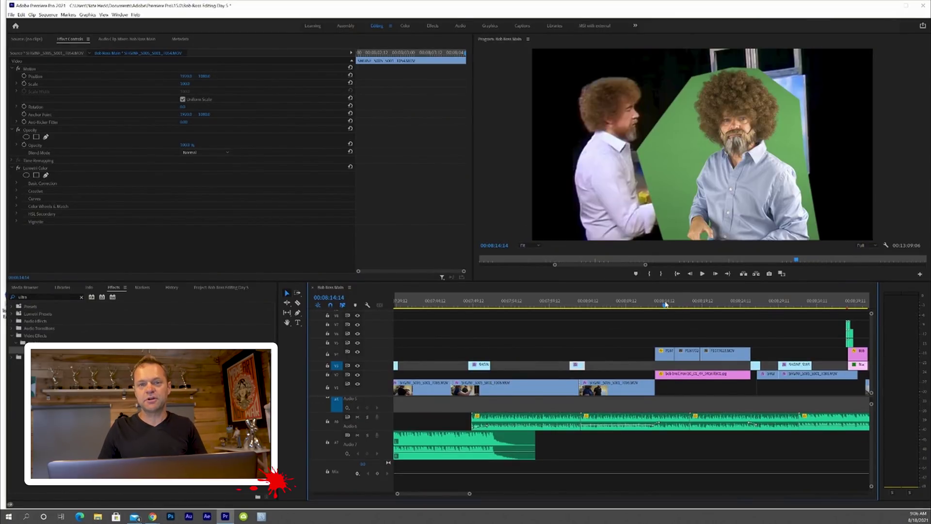
left_click_drag(666, 303, 673, 302)
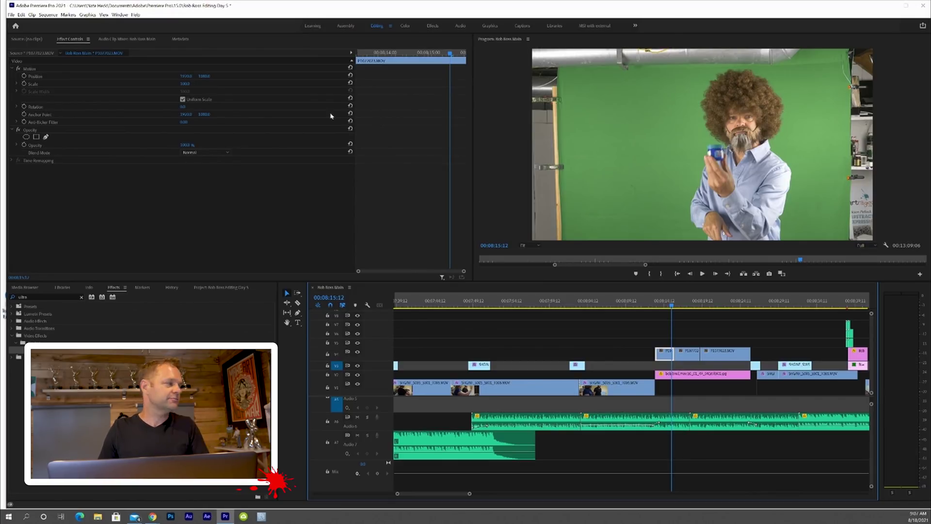
left_click(46, 136)
left_click(723, 66)
left_click(697, 99)
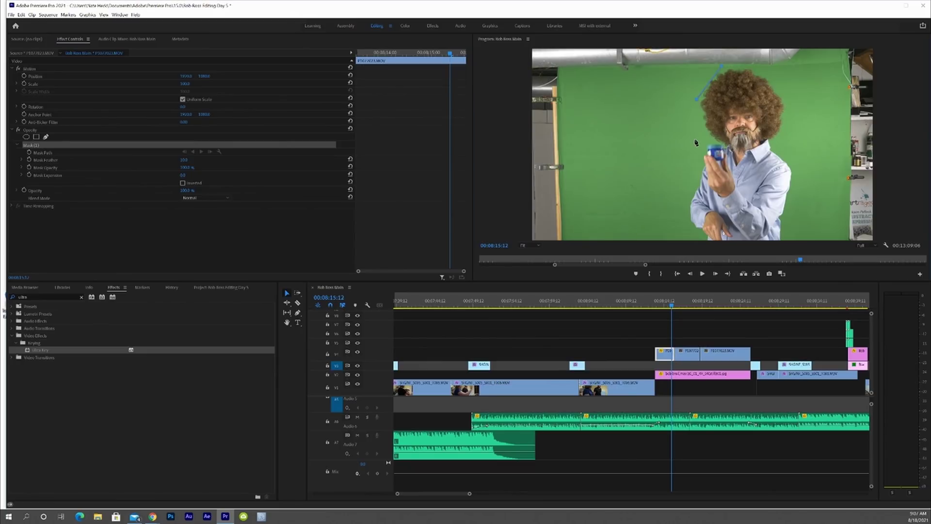
left_click(695, 140)
left_click(677, 161)
left_click(654, 181)
left_click(659, 221)
Trace the mask up the actor's right side and close it at the start point.
left_click(790, 239)
left_click(809, 181)
left_click(795, 146)
left_click(792, 96)
left_click(723, 66)
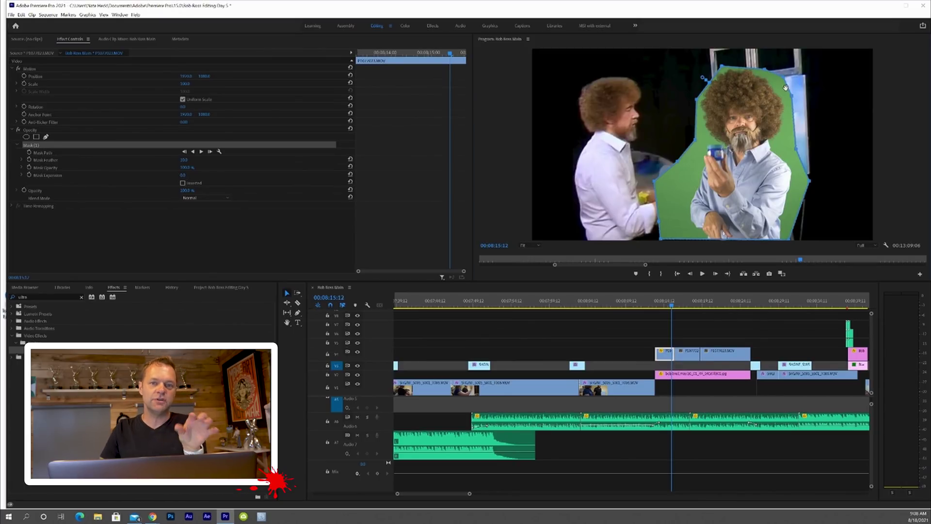
Apply the Fast Color Corrector to the actor clip and test a brightness change.
double_click(47, 294)
type("fast")
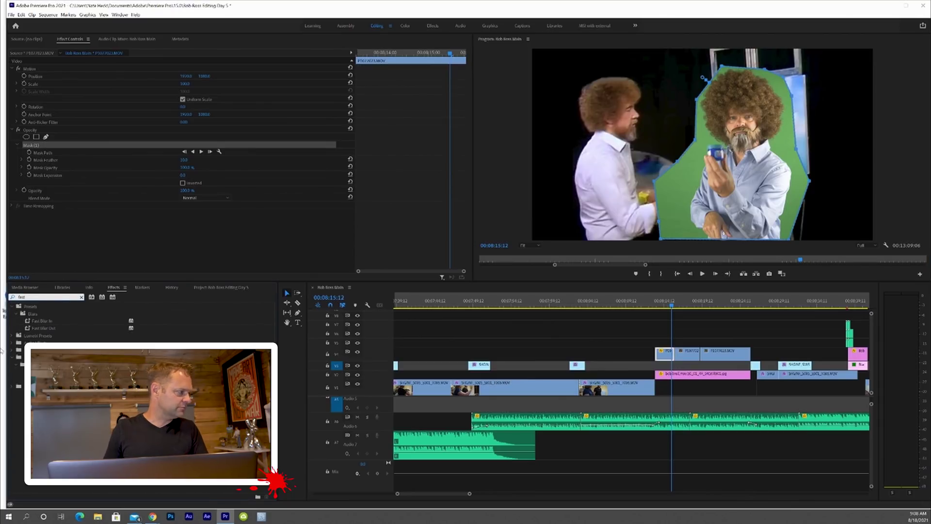
left_click_drag(49, 379, 184, 203)
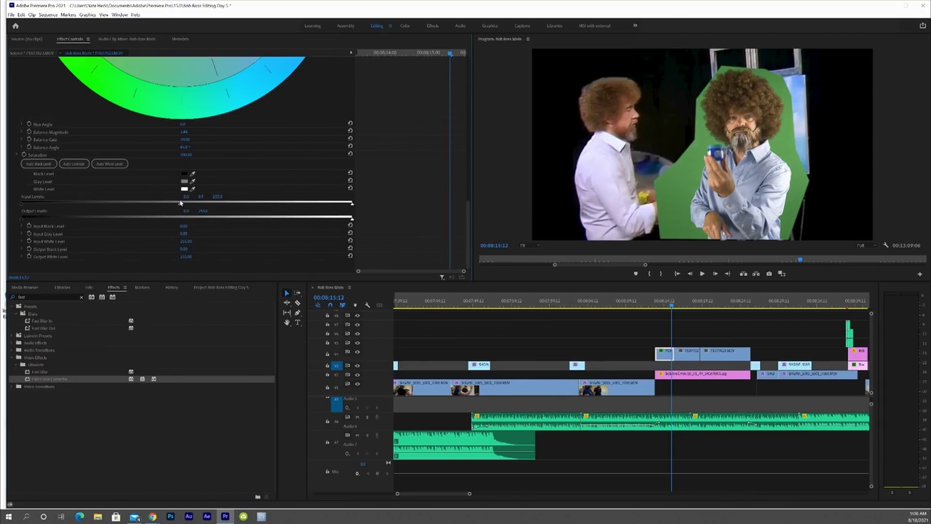
mouse_move(354, 208)
left_mouse_down()
mouse_move(233, 196)
mouse_move(338, 206)
left_mouse_up()
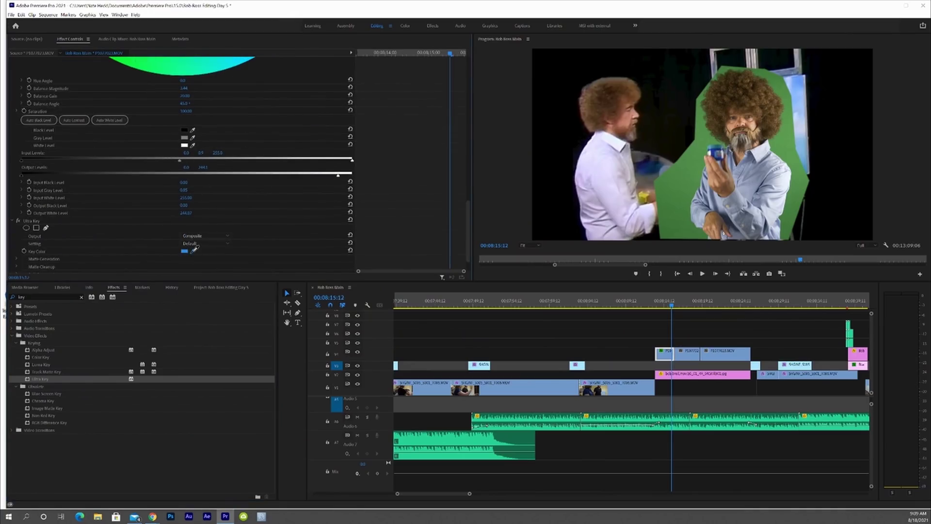
Key out the sampled green backdrop, view Alpha Channel output, and expand Matte Generation.
left_click(693, 170)
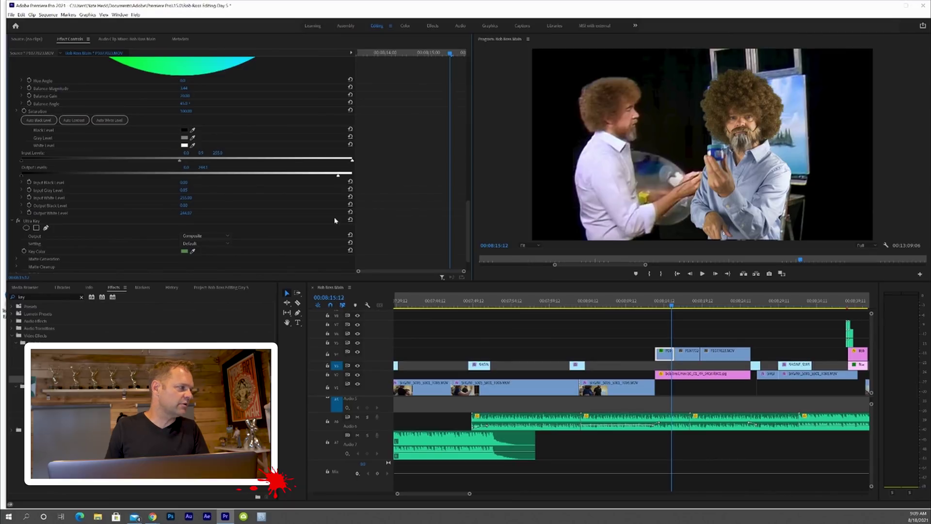
left_click(210, 235)
left_click(215, 251)
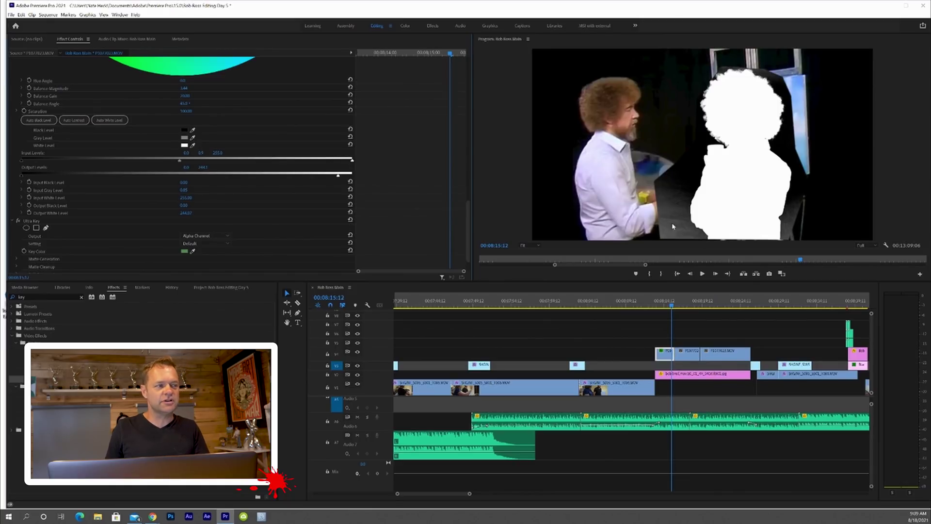
scroll(219, 244, "down", 2)
scroll(149, 241, "down", 1)
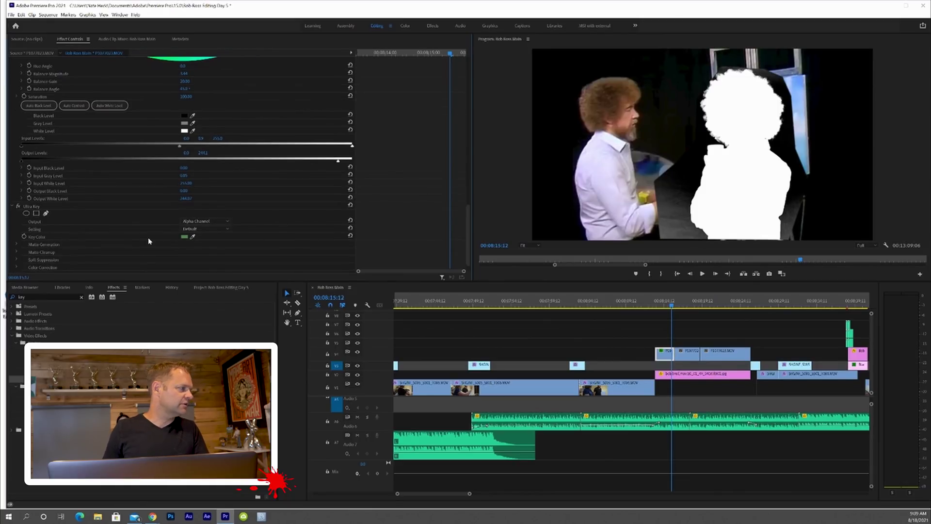
left_click(17, 245)
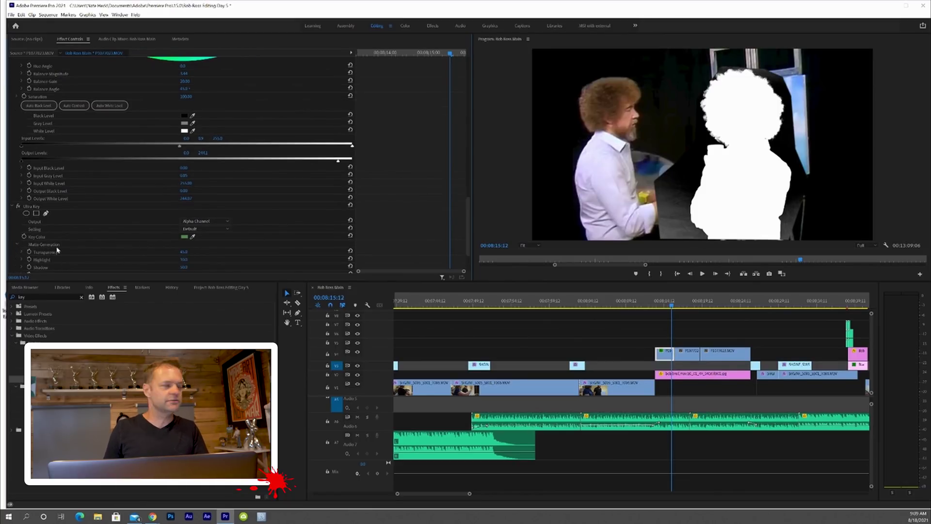
scroll(184, 245, "down", 2)
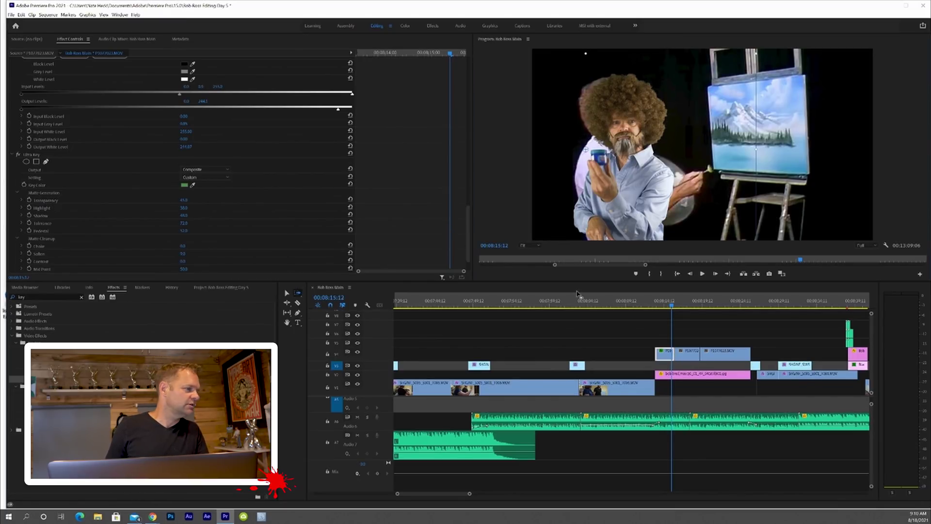
Hide track V4's output and select the painting still on V2.
key("v")
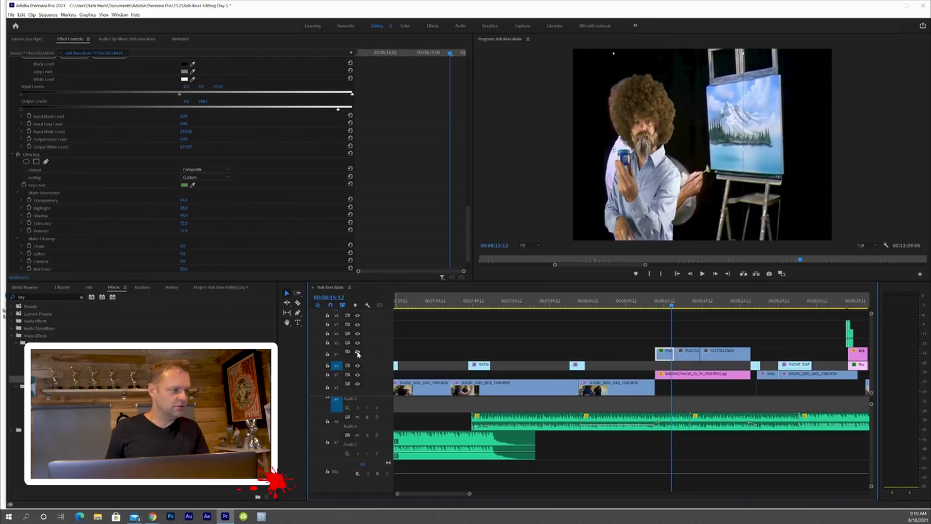
left_click(357, 352)
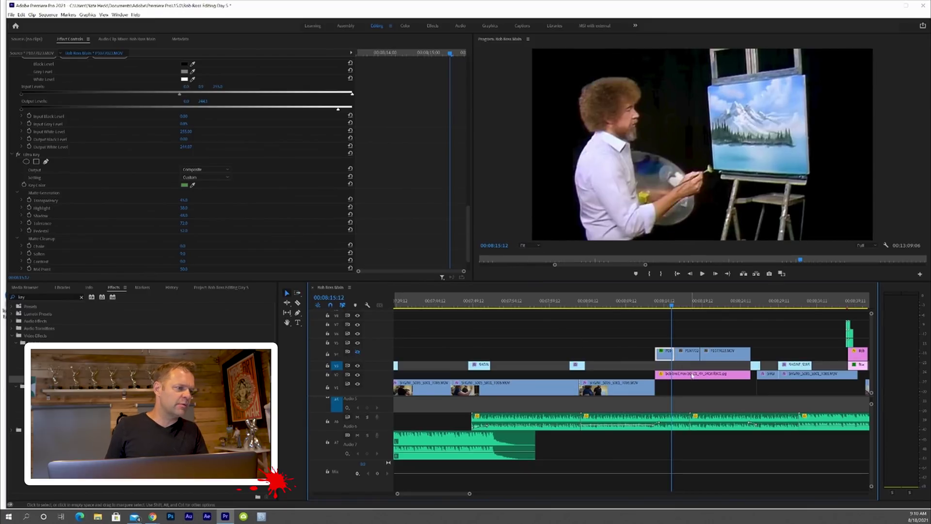
left_click(692, 374)
Draw a freeform mask around the painted canvas, then preview the V4 close-ups.
left_click(46, 137)
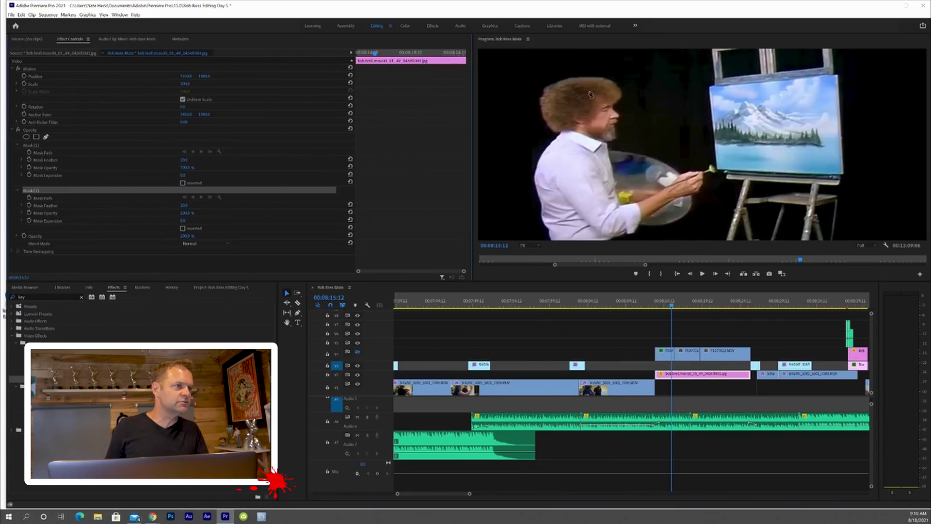
left_click(704, 49)
left_click(709, 145)
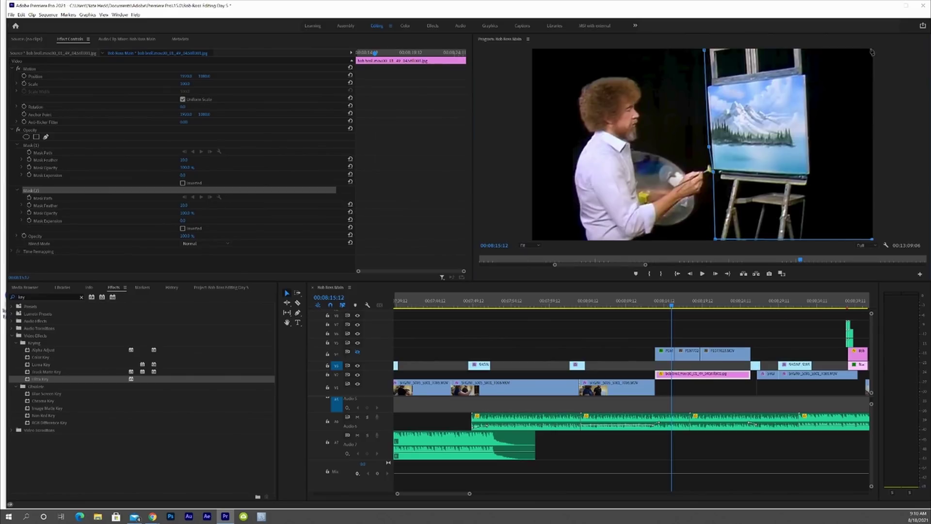
left_click(704, 49)
left_click(592, 222)
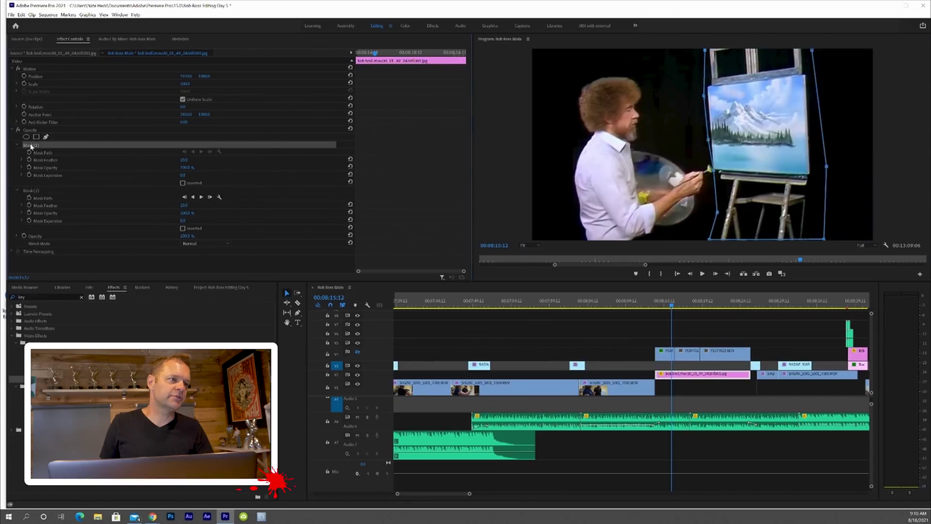
left_click_drag(656, 301, 692, 304)
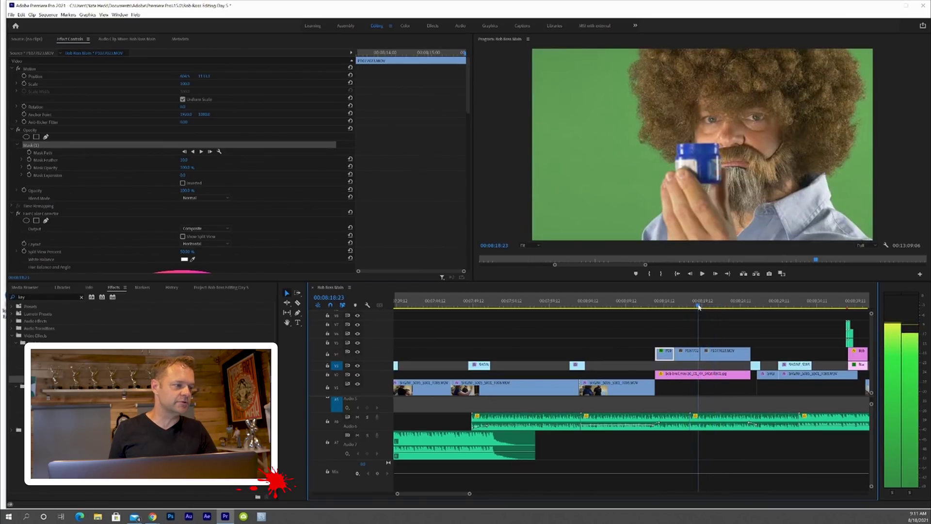
Paste the keyed clip's attributes onto the other V4 close-ups and play them back.
left_click(744, 359, "shift")
key("ctrl+alt+v")
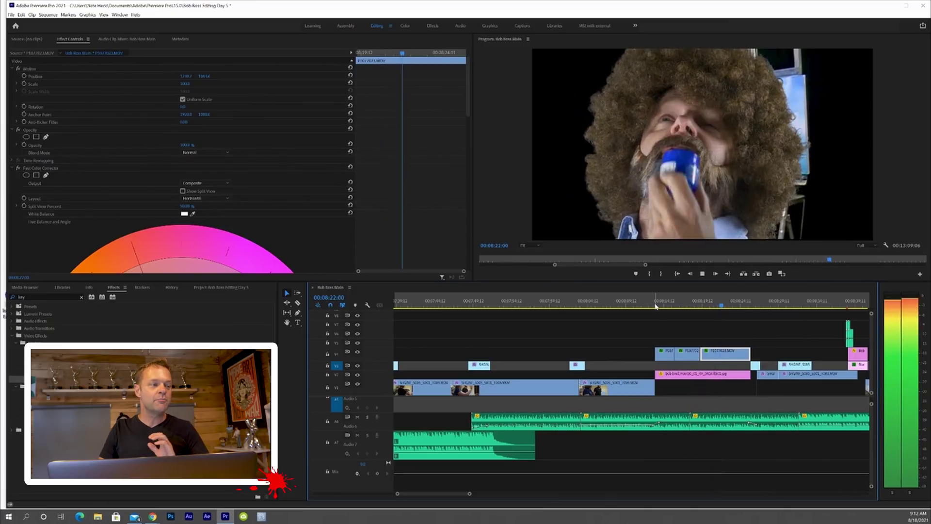
key("space")
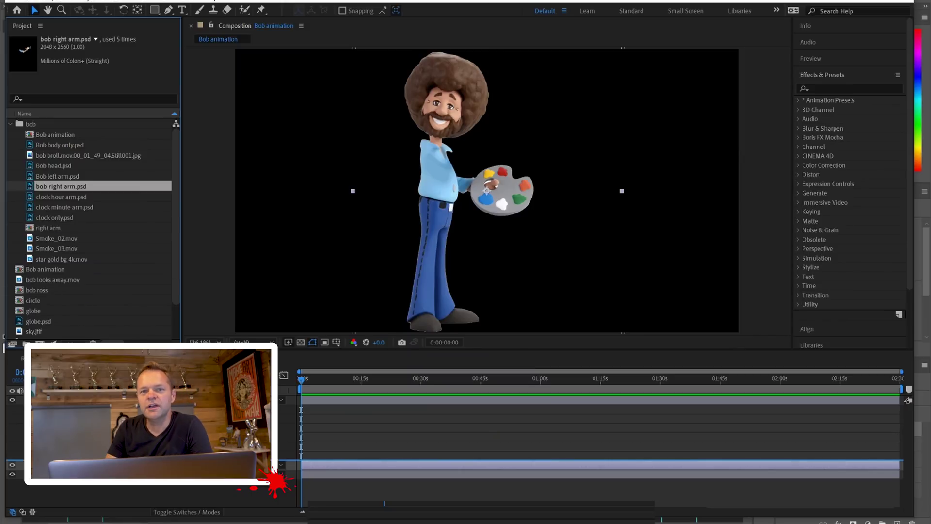
Add bob right arm.psd to the Bob animation composition and select its layer.
mouse_move(61, 187)
left_mouse_down()
mouse_move(459, 204)
mouse_move(444, 171)
left_mouse_up()
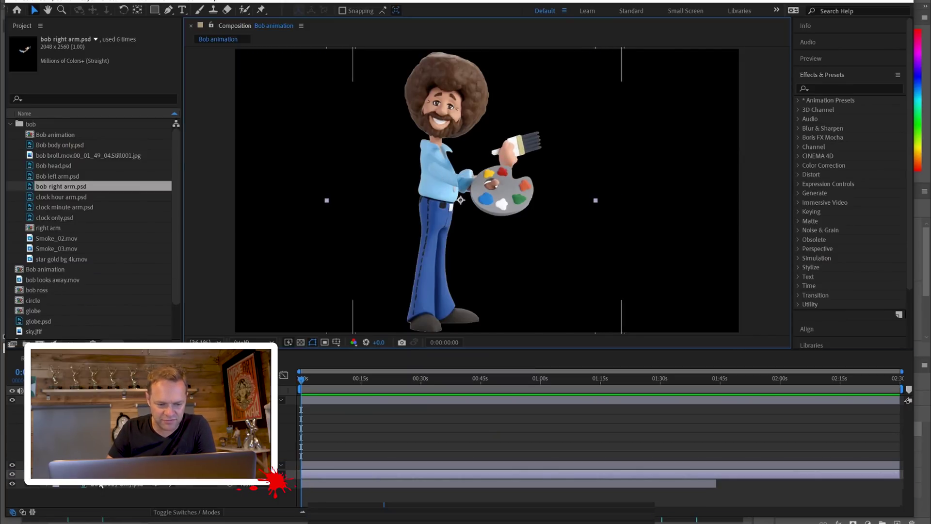
left_click(100, 464)
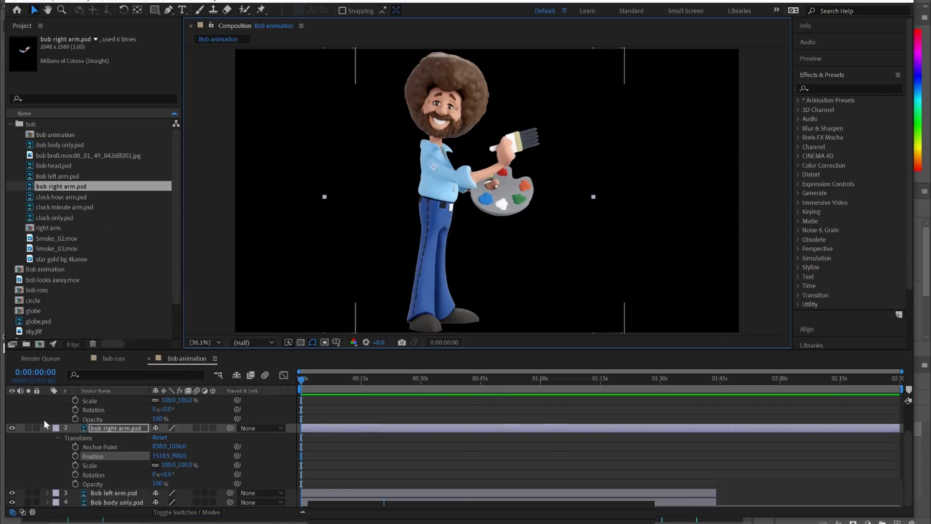
Collapse the Transform groups and parent the head and both arm layers to 'Bob body only.psd'.
left_click(43, 420)
left_click(49, 400)
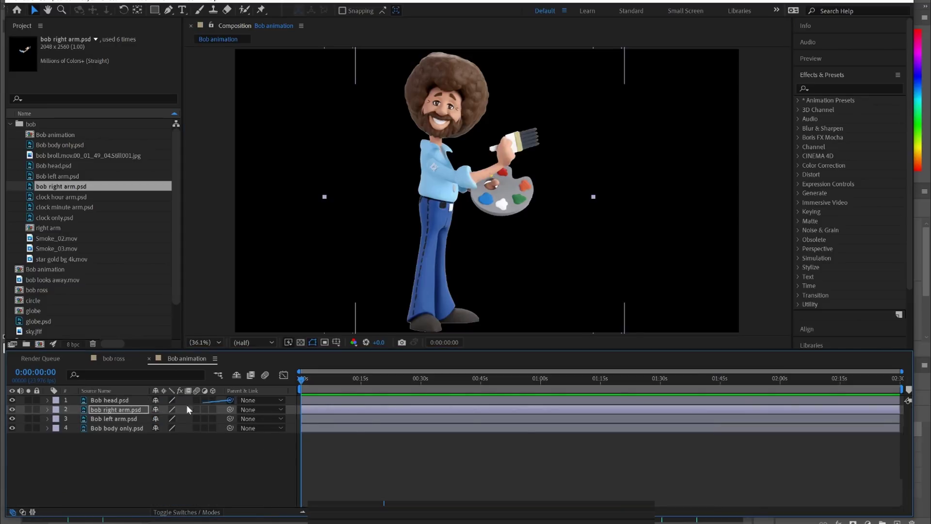
left_click_drag(188, 406, 106, 428)
left_click_drag(230, 410, 103, 426)
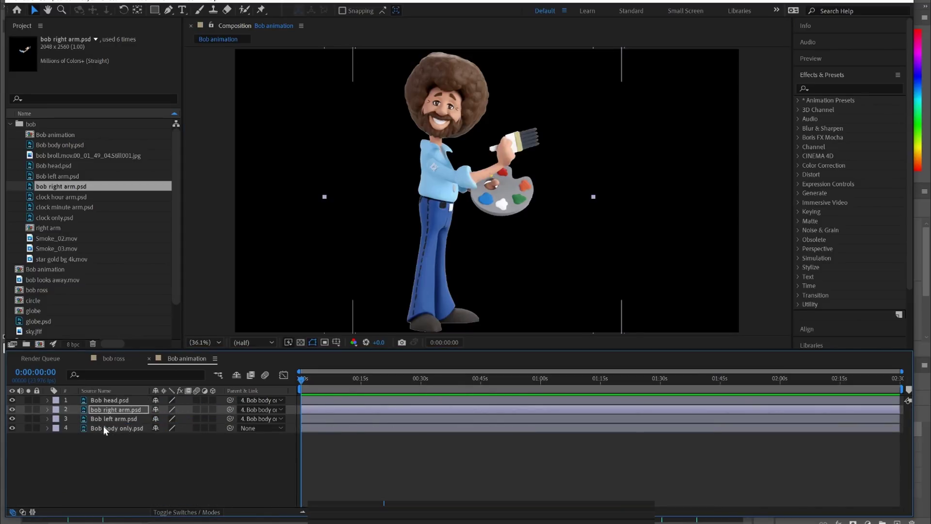
left_click_drag(300, 378, 340, 382)
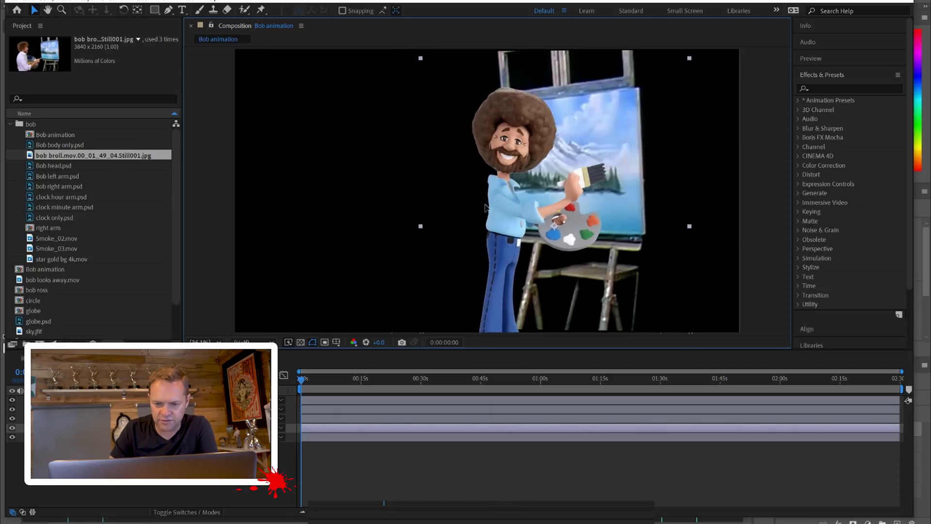
Move cartoon Bob further left, then duplicate painting layer 5 and lock the copy.
left_click_drag(435, 201, 427, 201)
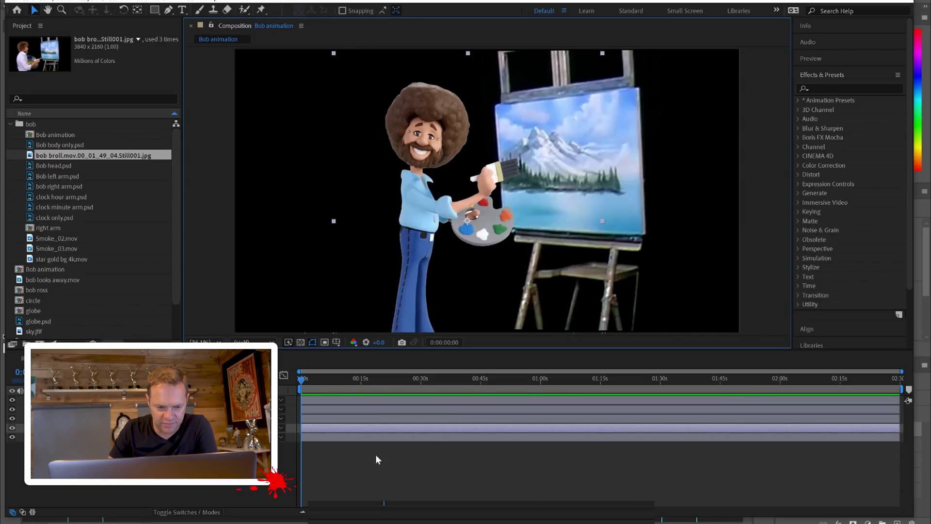
key("ctrl+Down")
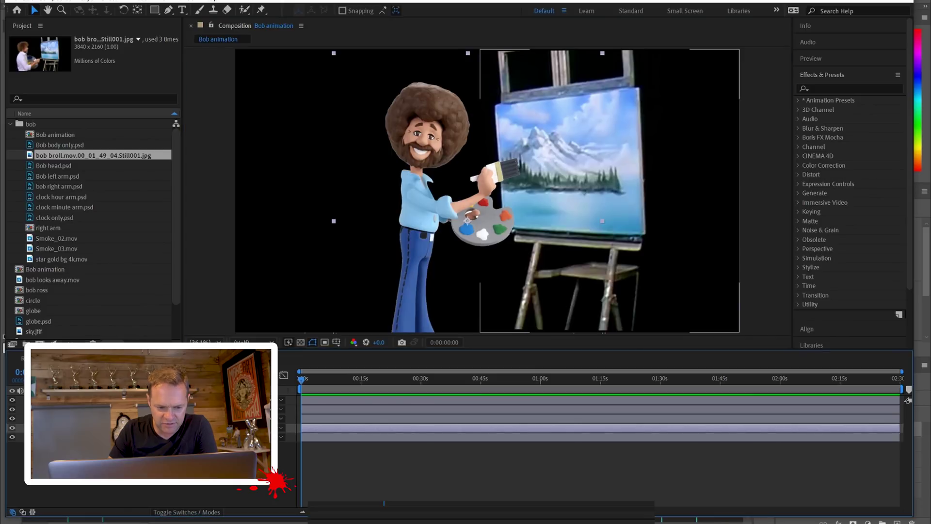
left_click(570, 171)
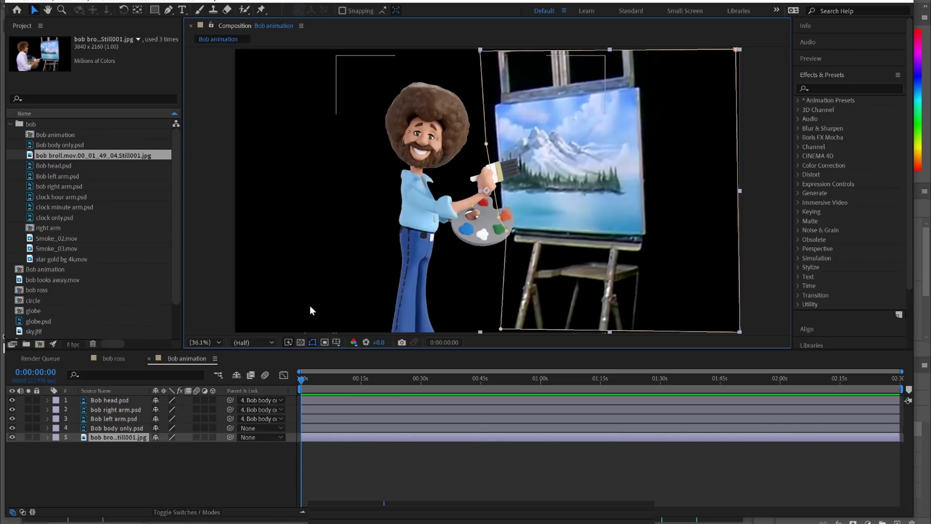
left_click(110, 437)
key("ctrl+d")
left_click(37, 446)
Corner-pin the painting to the easel canvas and hide Bob's palette-holding left arm.
left_click_drag(500, 329, 487, 144)
mouse_move(480, 51)
left_mouse_down()
mouse_move(486, 108)
mouse_move(494, 106)
left_mouse_up()
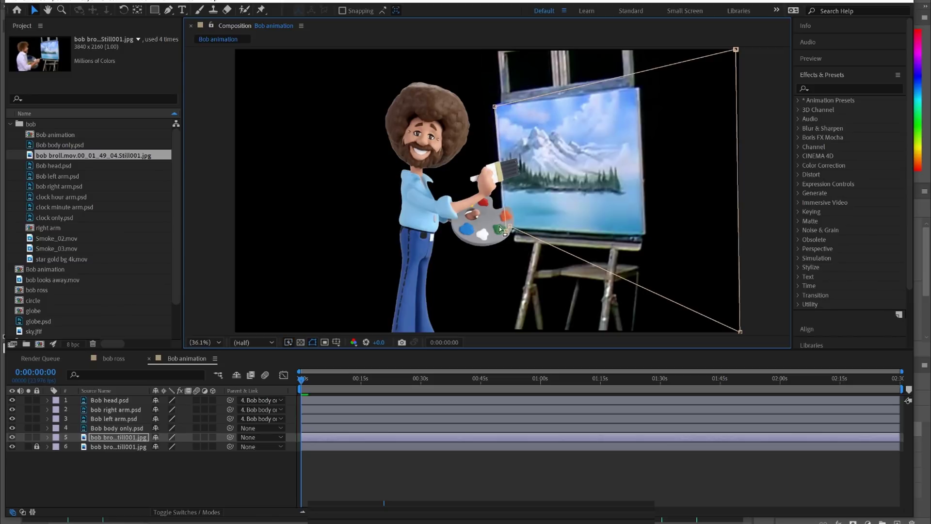
left_click(114, 418)
left_click(12, 418)
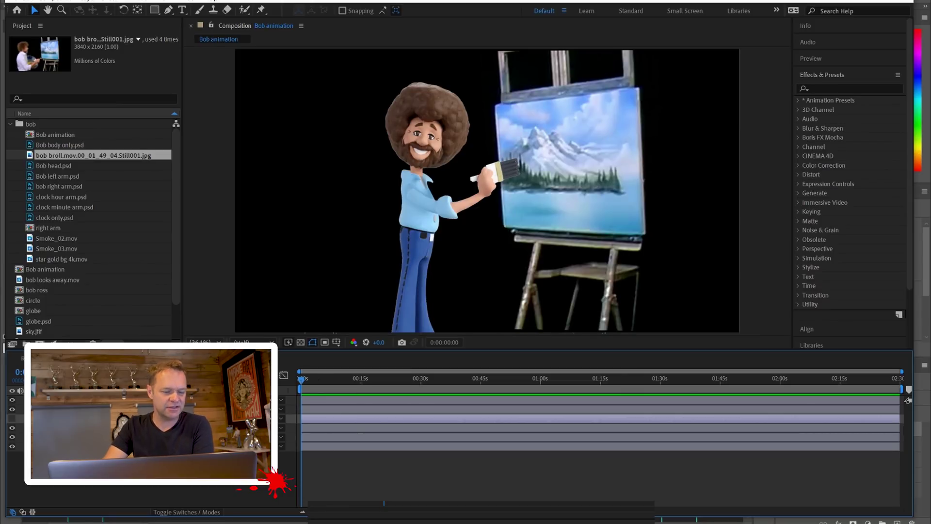
Add a new freeform shape layer with a near-white solid fill.
left_click(16, 438)
left_click(87, 1)
mouse_move(101, 11)
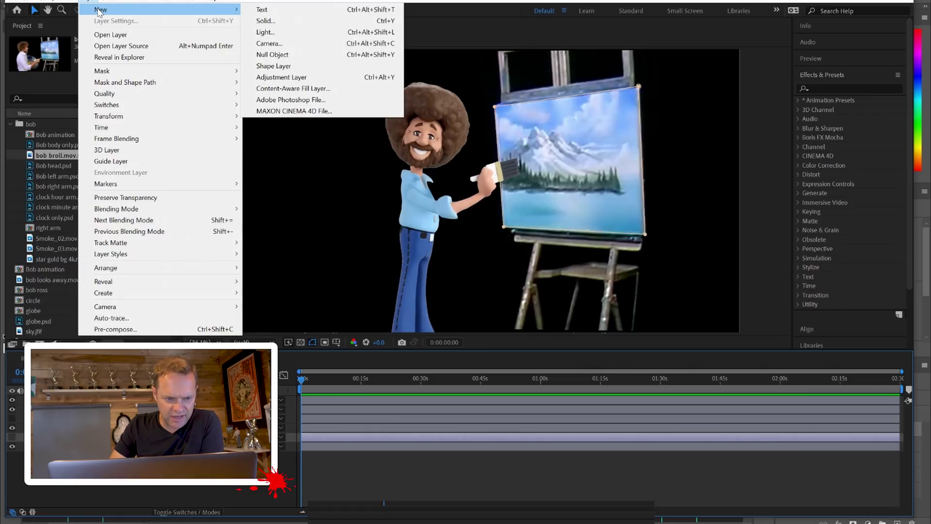
left_click(291, 66)
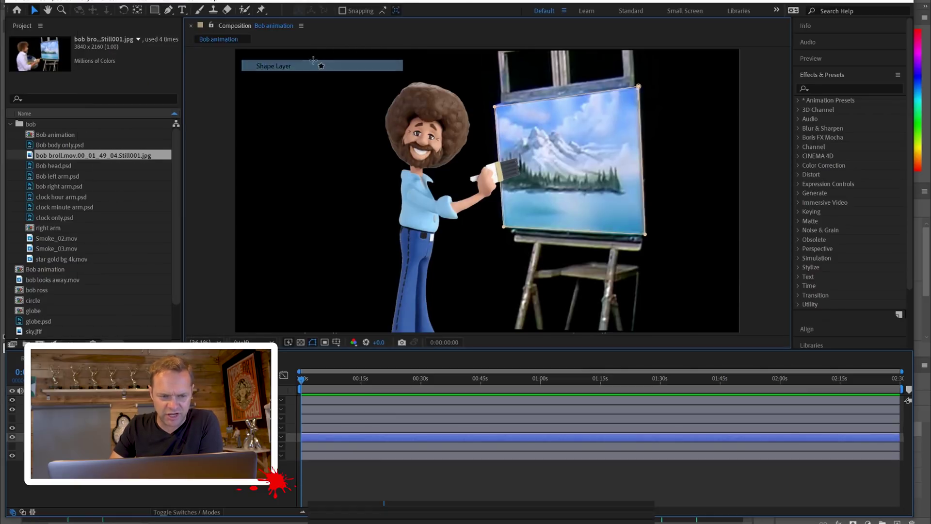
left_click(168, 10)
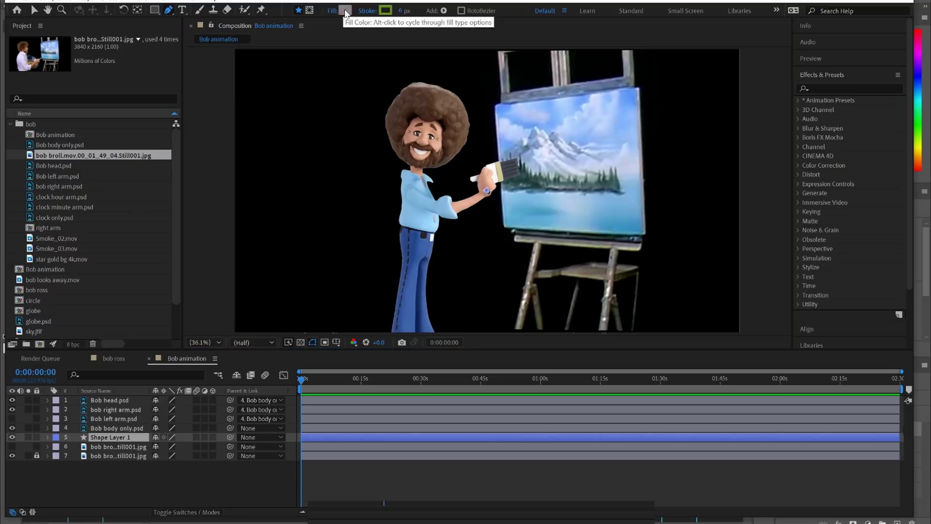
left_click(332, 11)
left_click(442, 289)
left_click(333, 11)
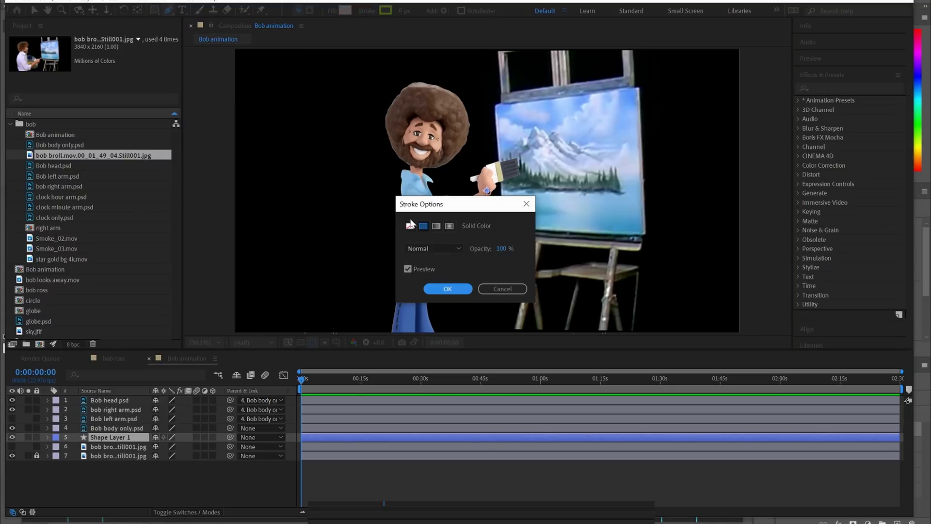
left_click(423, 226)
left_click(447, 289)
left_click(344, 10)
left_click(338, 193)
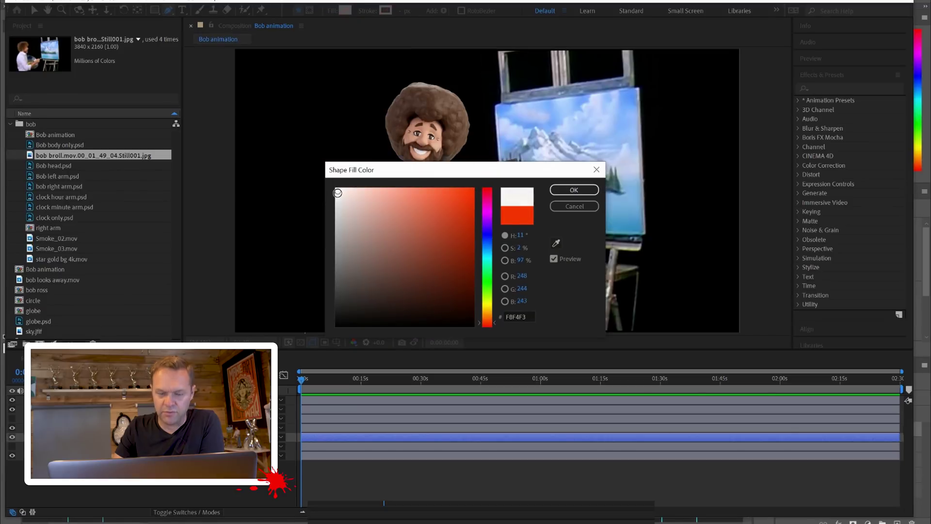
left_click(580, 193)
Trace the white canvas outline over the painting, hide that layer, and show the painting's opacity.
left_click(495, 105)
left_click(503, 225)
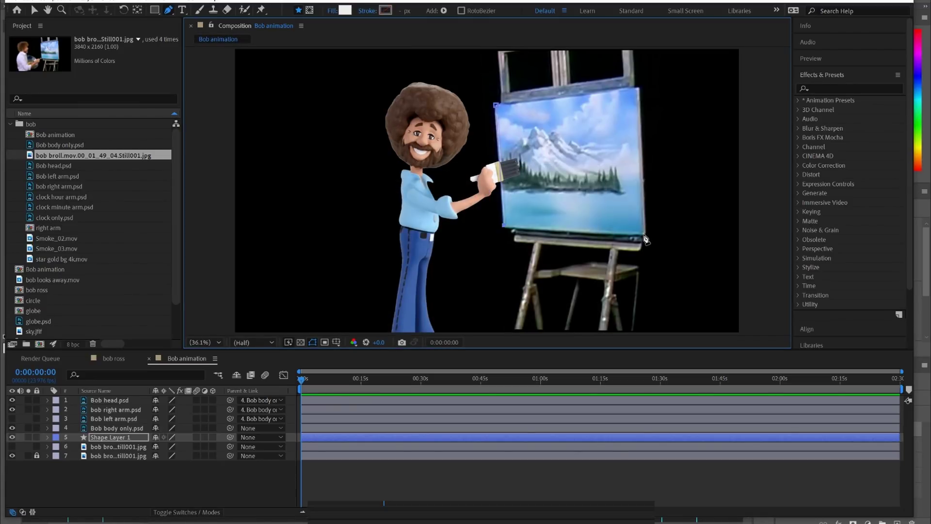
left_click(639, 87)
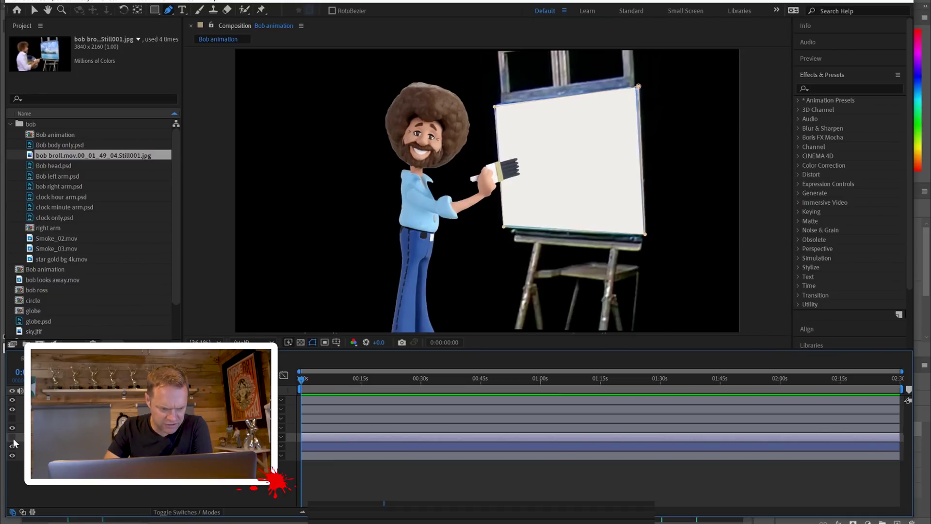
left_click(13, 437)
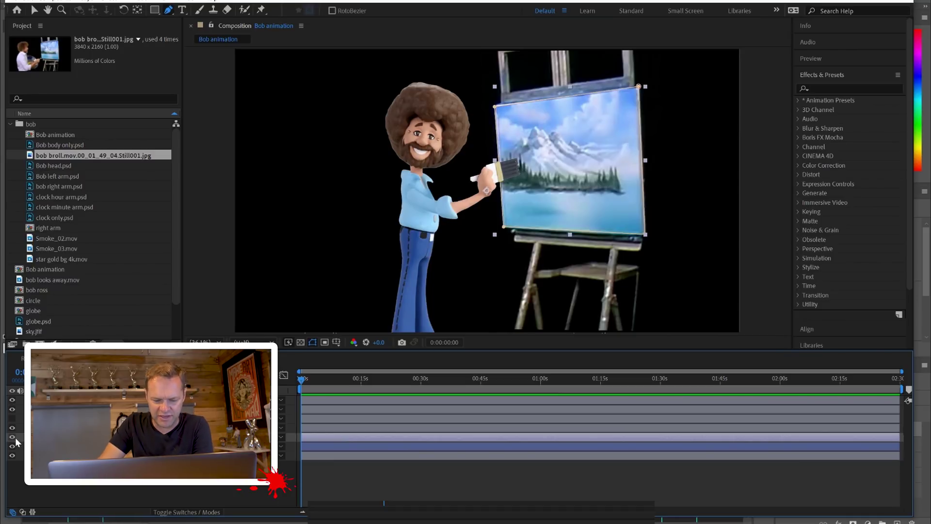
left_click(13, 437)
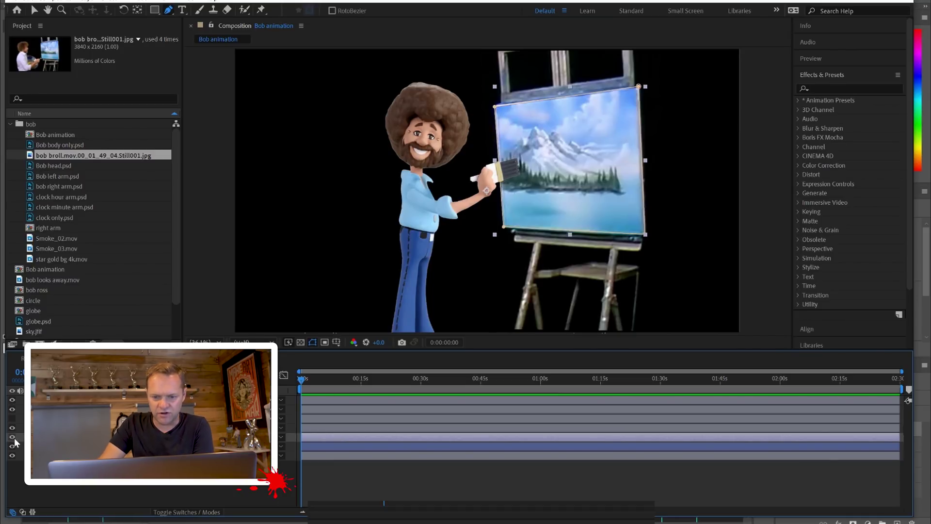
key("m")
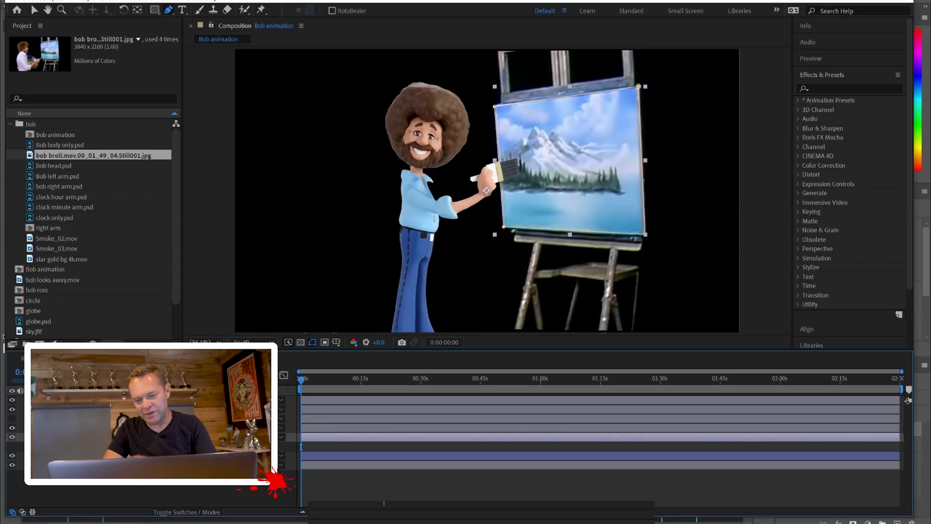
Add a puppet pin to Bob's right arm and raise his hand with it.
left_click(261, 10)
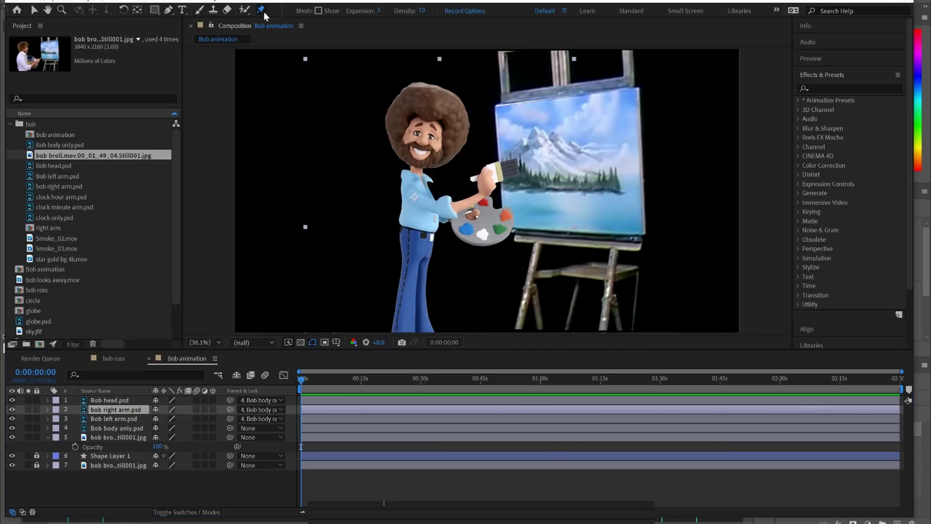
left_click(484, 193)
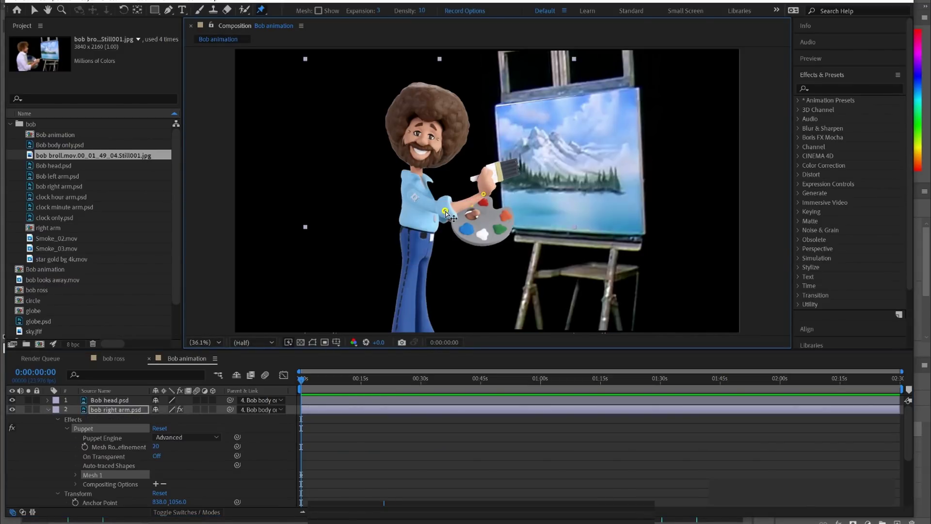
key("v")
mouse_move(484, 193)
left_mouse_down()
mouse_move(489, 201)
mouse_move(486, 186)
mouse_move(489, 197)
left_mouse_up()
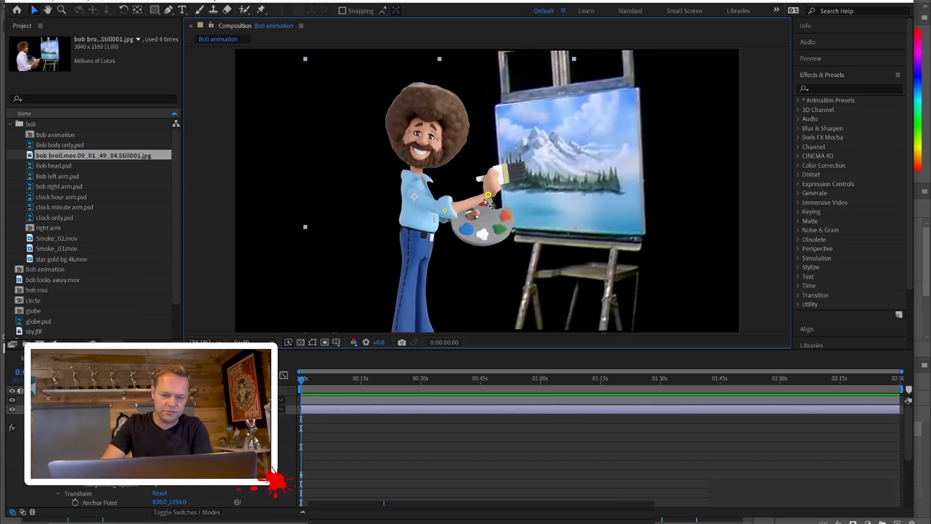
Pose the arm for a later keyframe, then apply Easy Ease to all six pin keyframes.
scroll(83, 449, "down", 2)
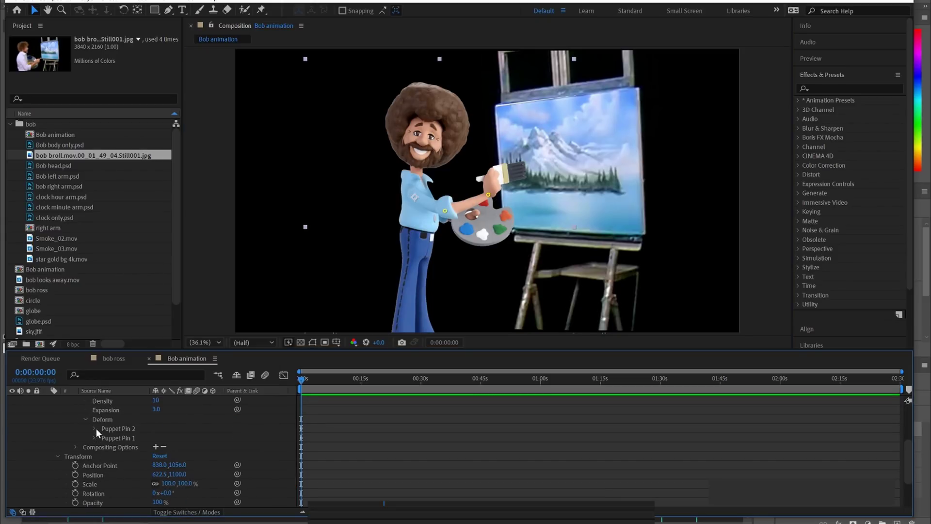
left_click(94, 430)
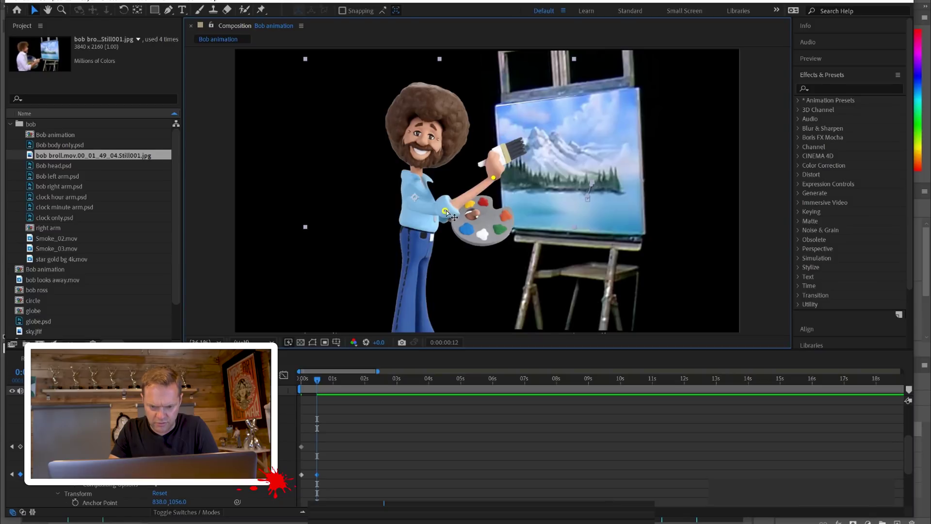
left_click_drag(491, 195, 452, 215)
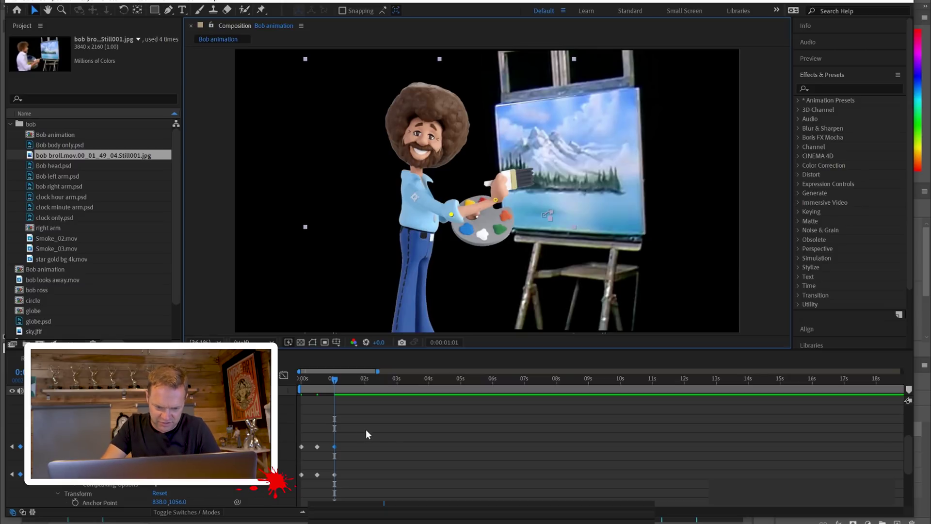
mouse_move(302, 379)
left_mouse_down()
mouse_move(348, 378)
mouse_move(299, 380)
left_mouse_up()
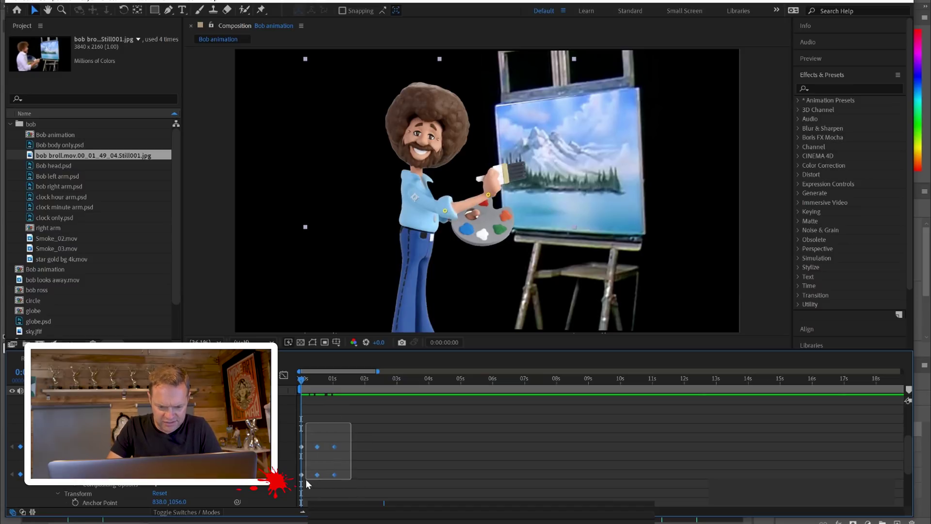
left_click_drag(306, 479, 298, 482)
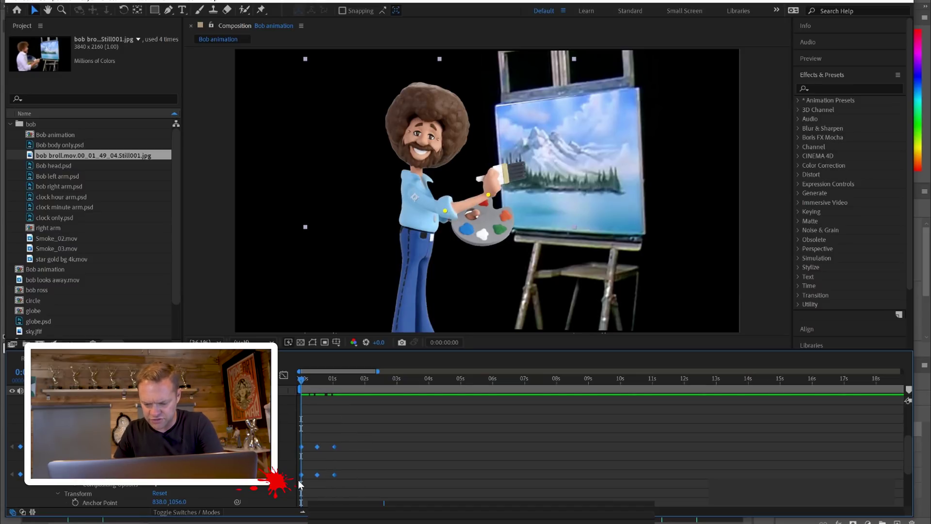
key("F9")
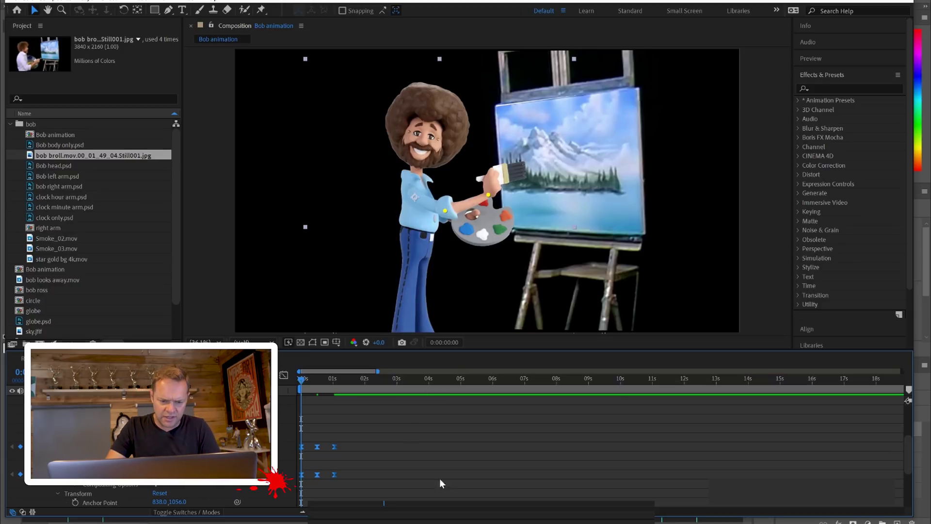
left_click_drag(300, 379, 294, 379)
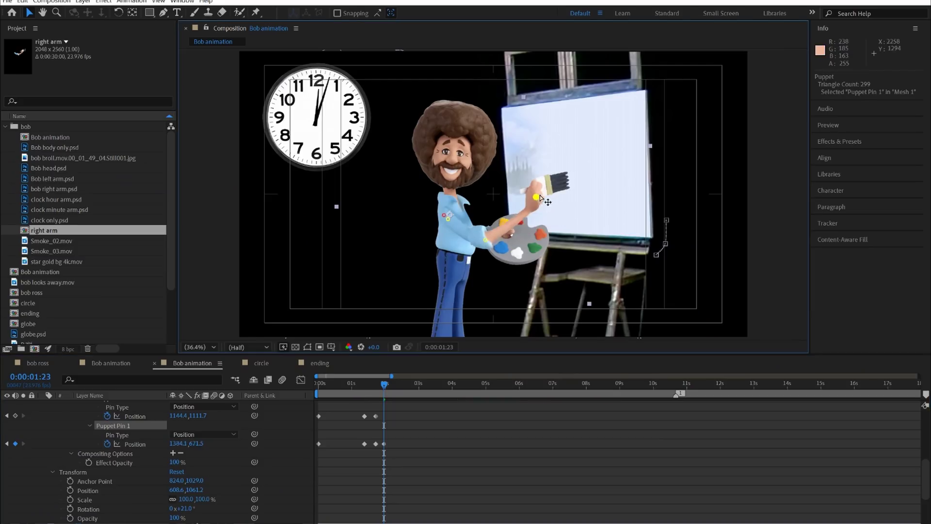
Move Puppet Pin 1 onto the hand and key arm poses between canvas and palette.
left_click_drag(385, 386, 405, 385)
left_click_drag(536, 190, 505, 232)
key("shift+Page_Down")
left_click_drag(542, 210, 571, 201)
key("shift+Page_Down")
key("shift+Page_Down")
left_click(462, 384)
left_click(458, 384)
Keyframe further elbow and hand poses for more brush strokes along the timeline.
scroll(458, 436, "up", 3)
left_click(468, 383)
scroll(444, 487, "down", 3)
left_click(474, 383)
left_click(487, 383)
left_click(492, 383)
left_click(494, 383)
left_click(501, 383)
left_click(510, 384)
Split the right-arm layer at 05:17 and adjust the new segment's position.
key("ctrl+shift+d")
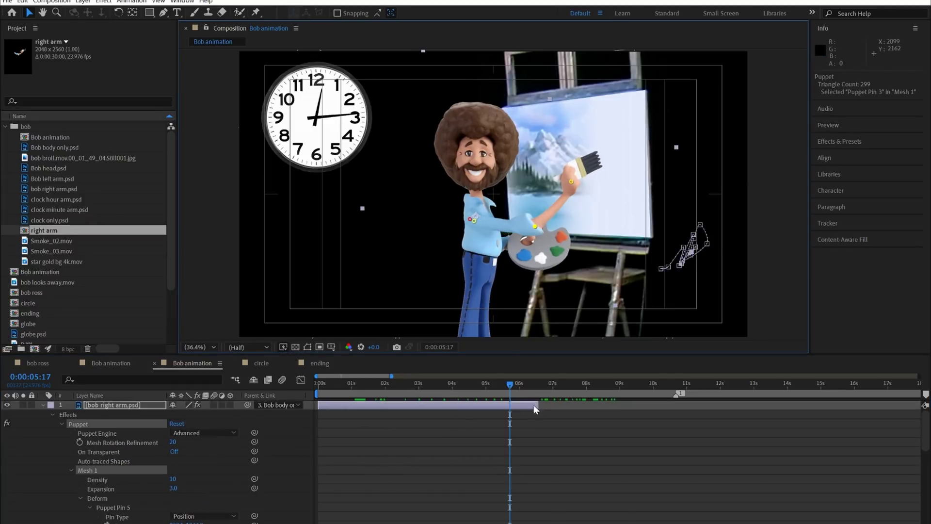
left_click_drag(203, 441, 221, 441)
key("ctrl+z")
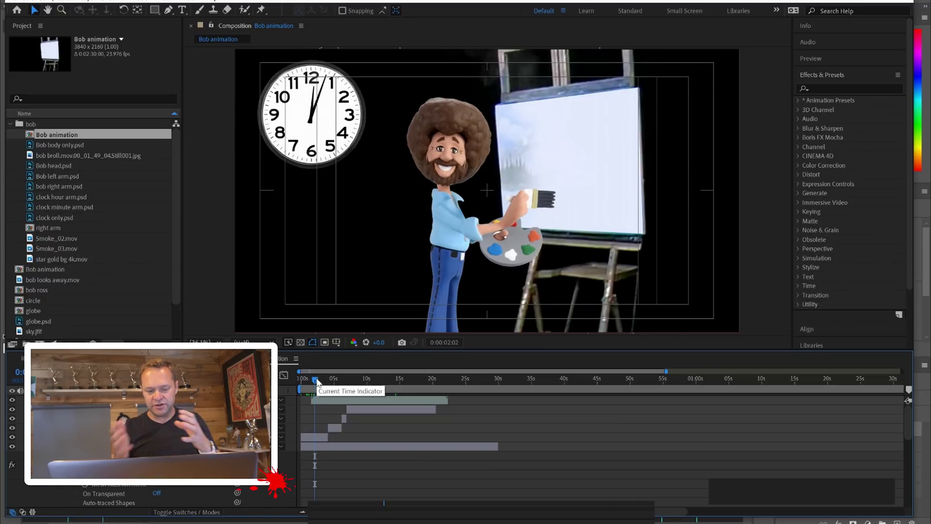
key("=")
left_click(353, 379)
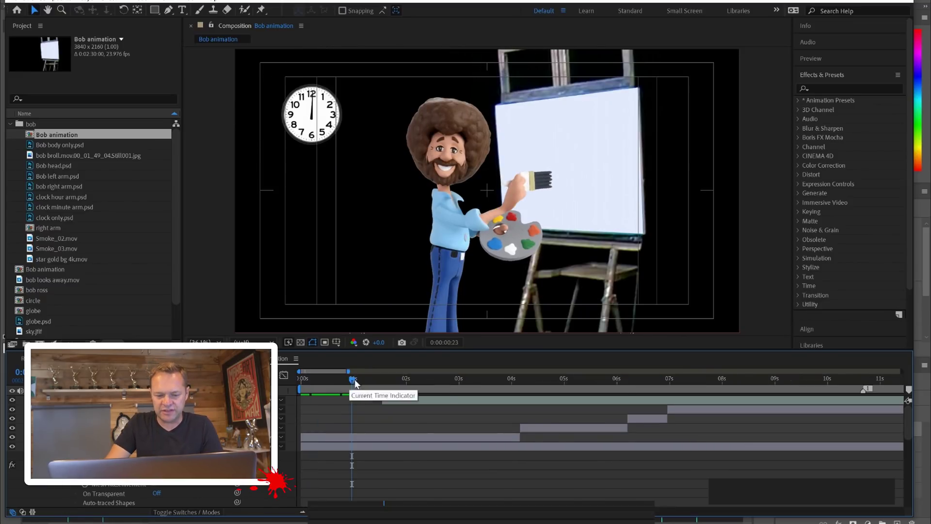
left_click_drag(357, 381, 489, 358)
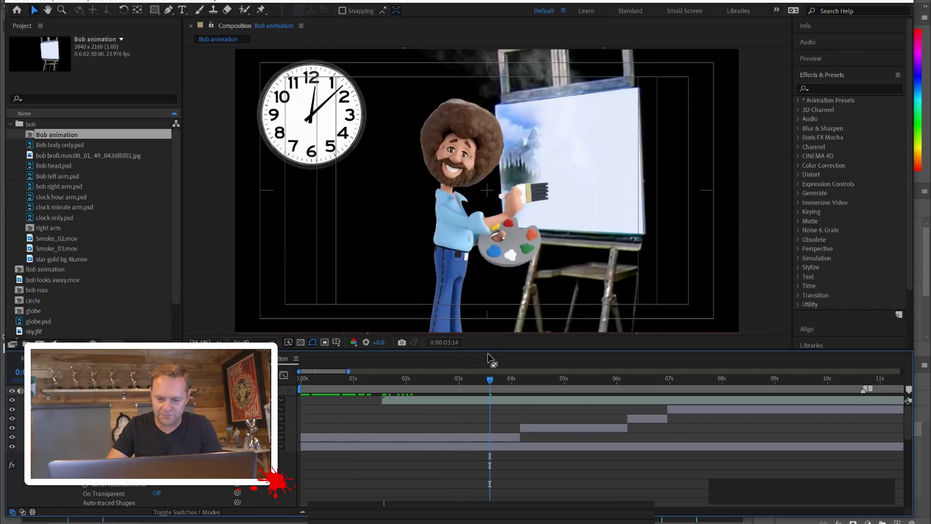
left_click_drag(509, 377, 303, 377)
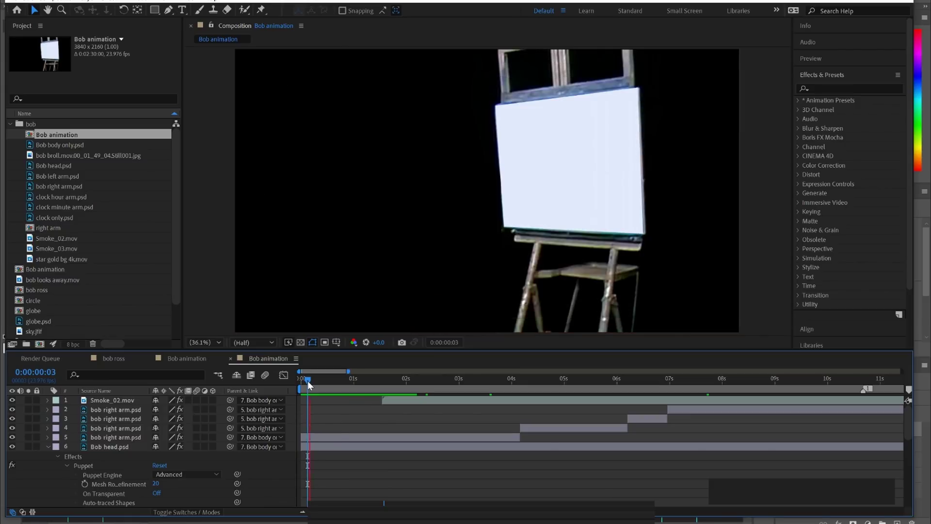
key("space")
left_click(476, 384)
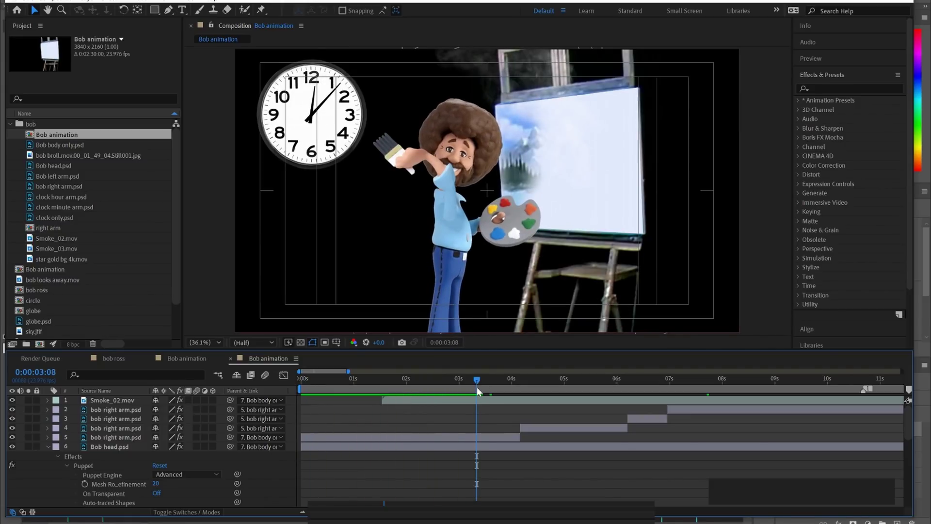
left_click_drag(478, 380, 318, 380)
mouse_move(379, 376)
left_mouse_down()
mouse_move(488, 377)
mouse_move(309, 375)
left_mouse_up()
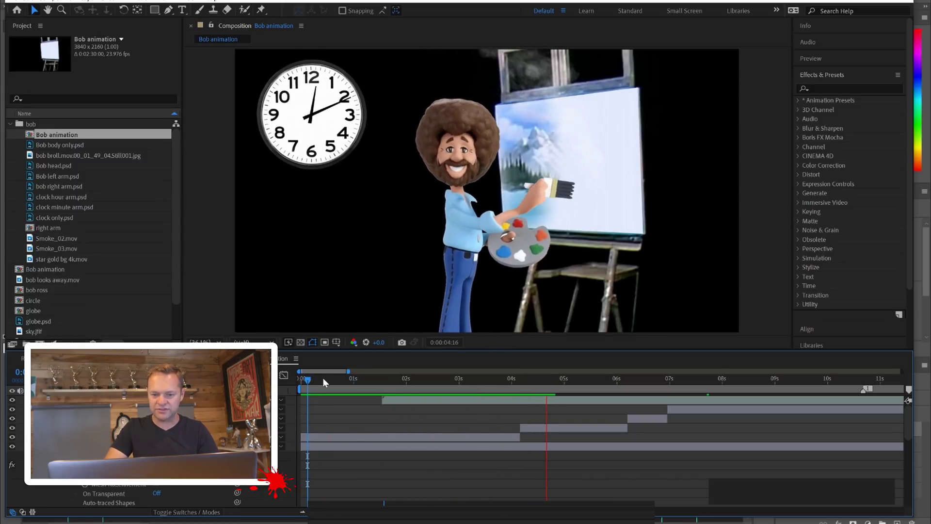
key("space")
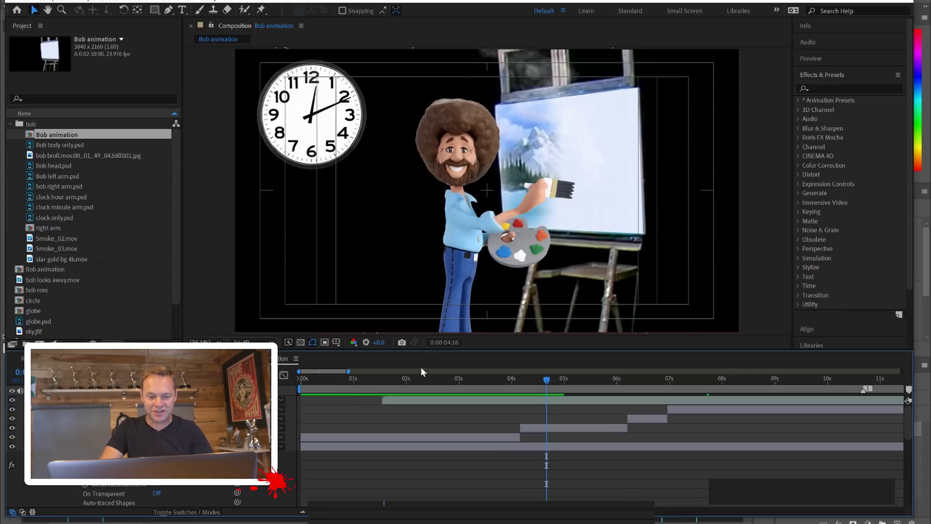
left_click(307, 379)
key("space")
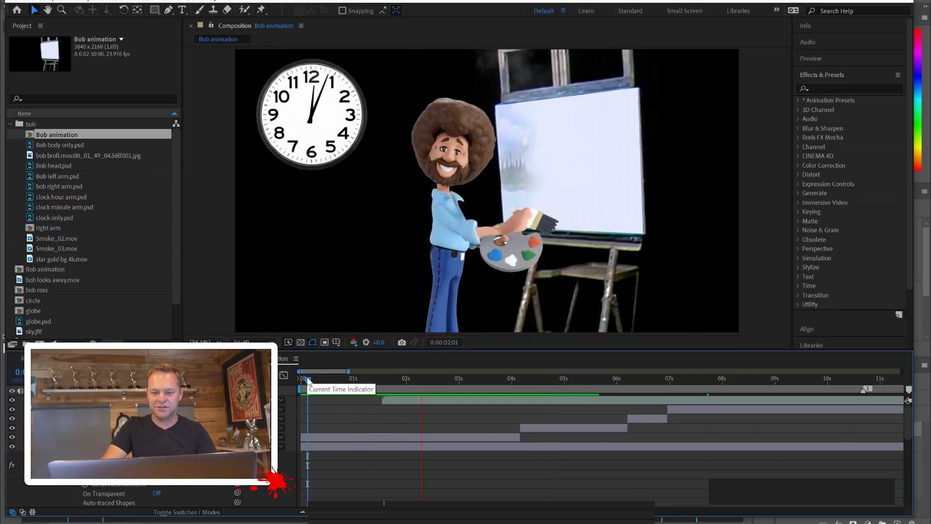
left_click_drag(335, 380, 330, 382)
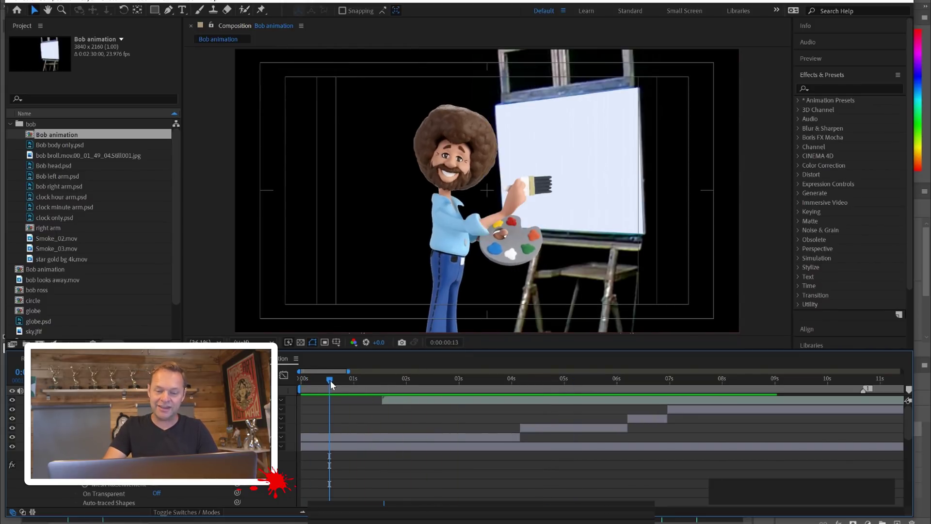
key("space")
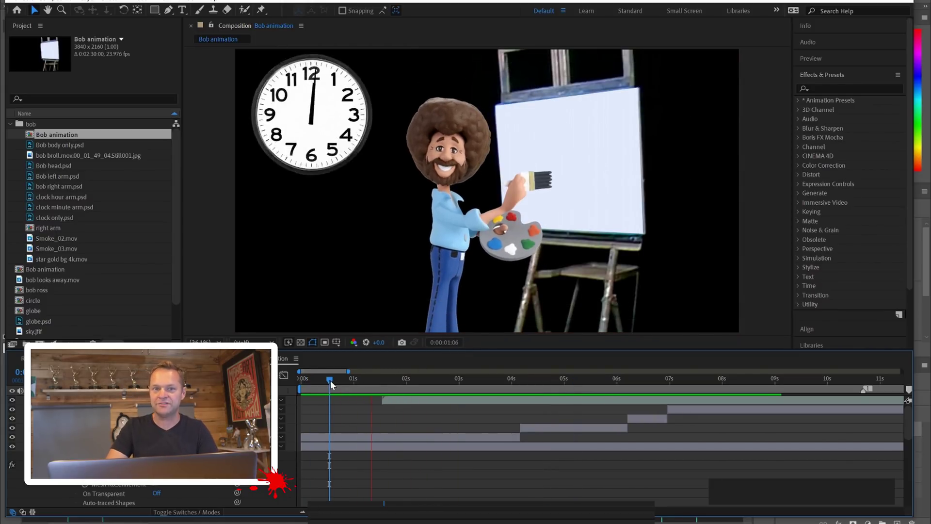
key("space")
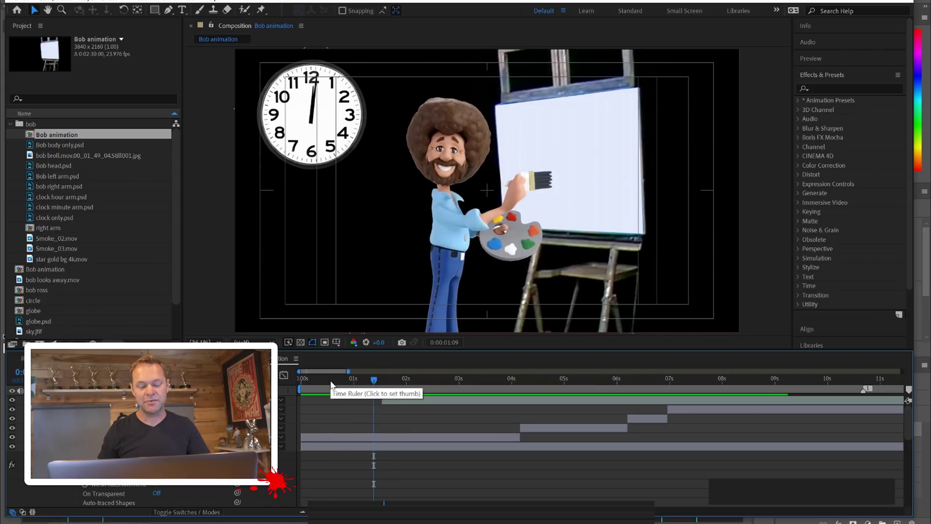
key("space")
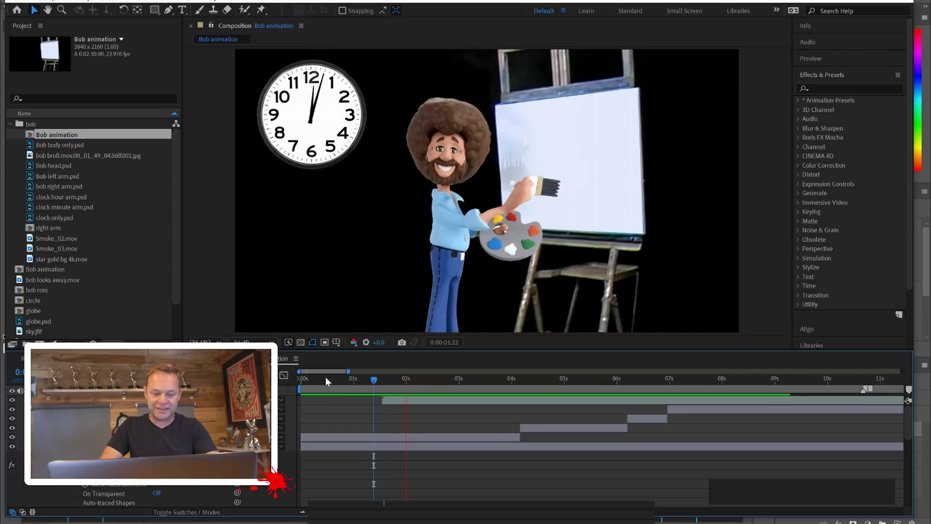